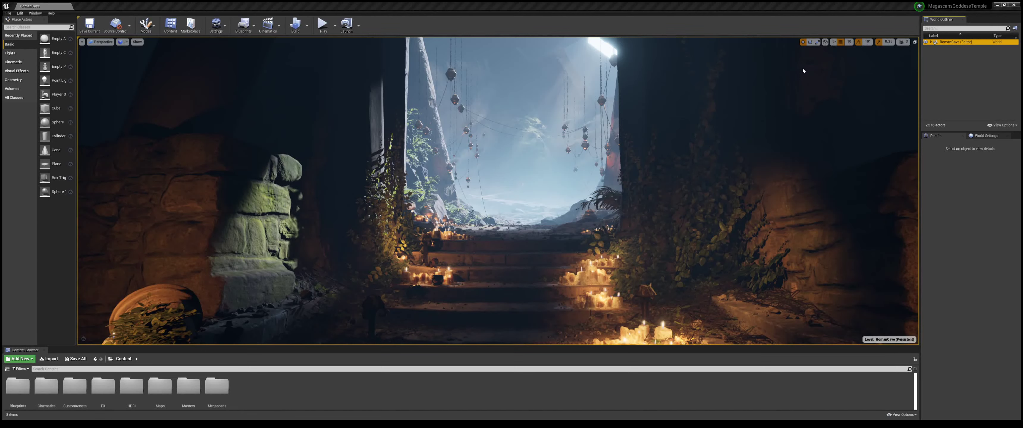
Step: Fly the camera from the candlelit cave interior out to the misty cliff path
click(810, 67)
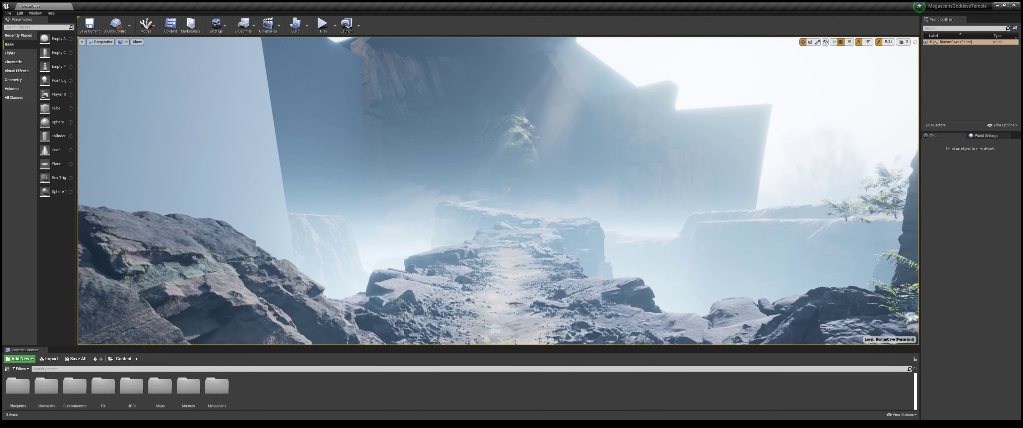
Step: Select the pale left pillar Cube_016 and hide it in the World Outliner
click(208, 143)
click(926, 82)
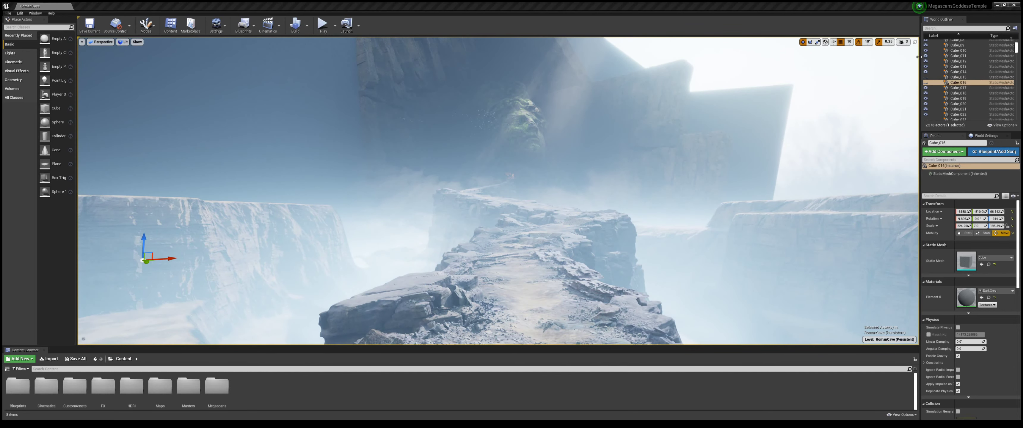
scroll(918, 57, up, 1)
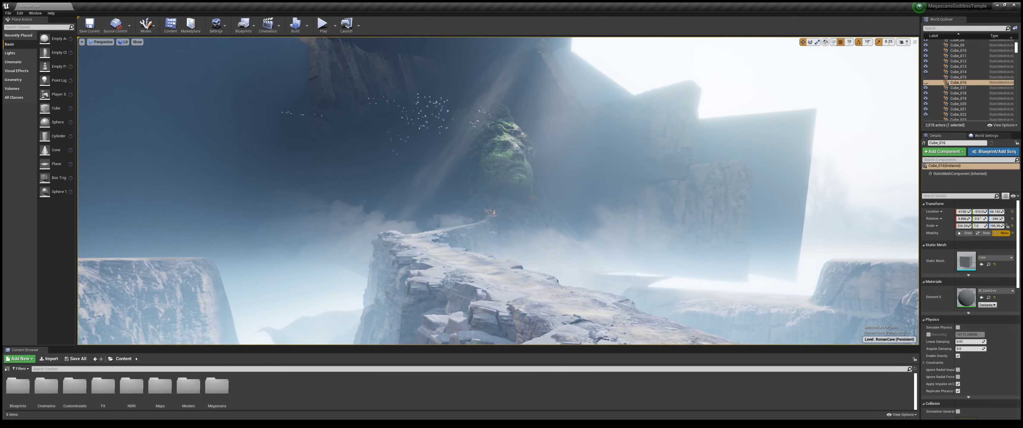
Step: Select, then deselect, fog plane Plane_012, and fly the camera toward the statue head
click(432, 114)
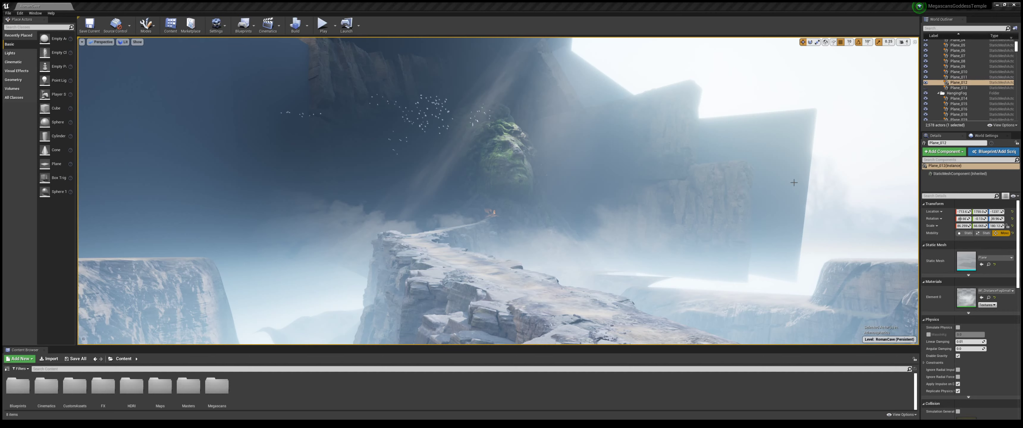
click(803, 147)
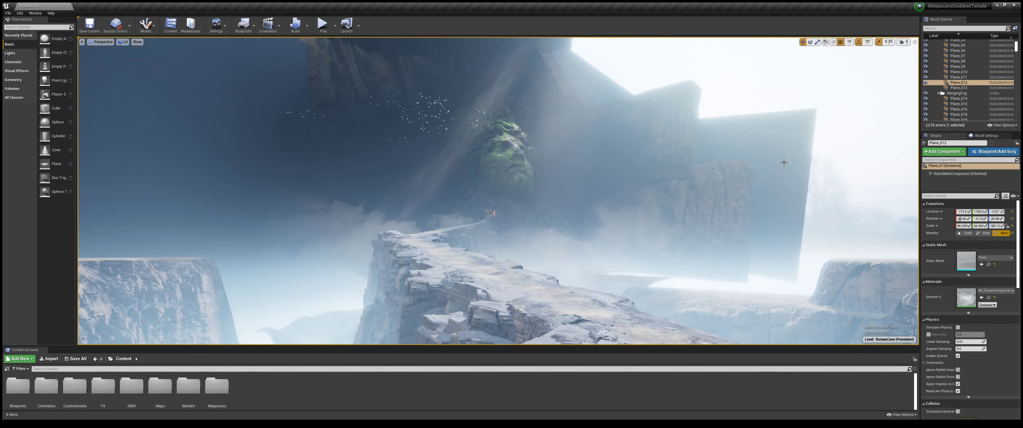
drag(556, 270, 524, 223)
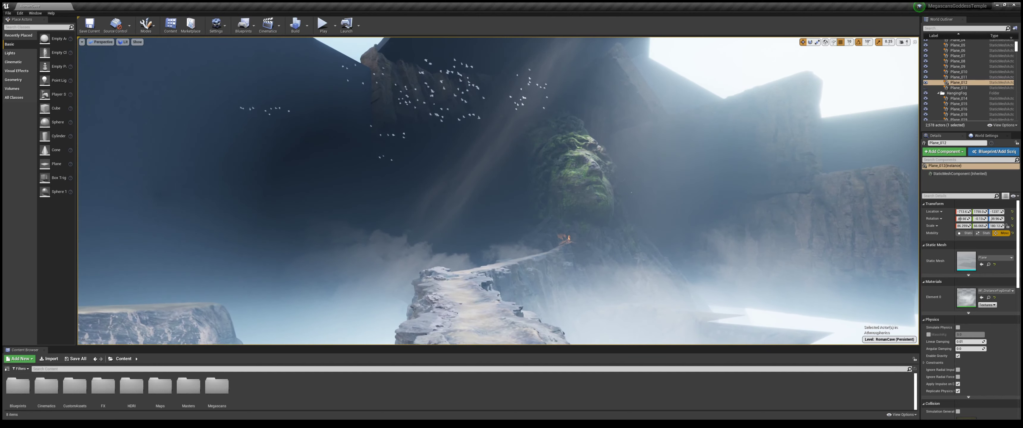
Step: Collapse the 01_Lighting folder and select the PostProcessVolume in the World Outliner
scroll(969, 72, down, 5)
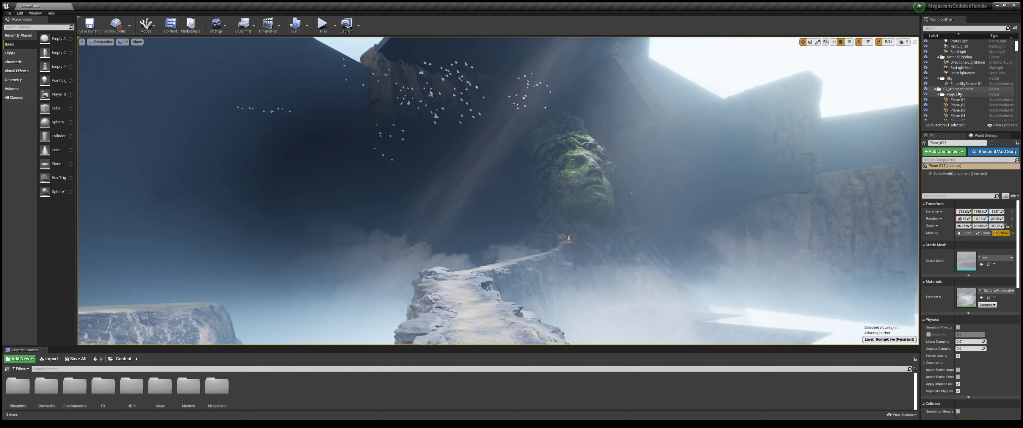
scroll(959, 94, down, 5)
scroll(958, 94, up, 5)
scroll(959, 93, up, 5)
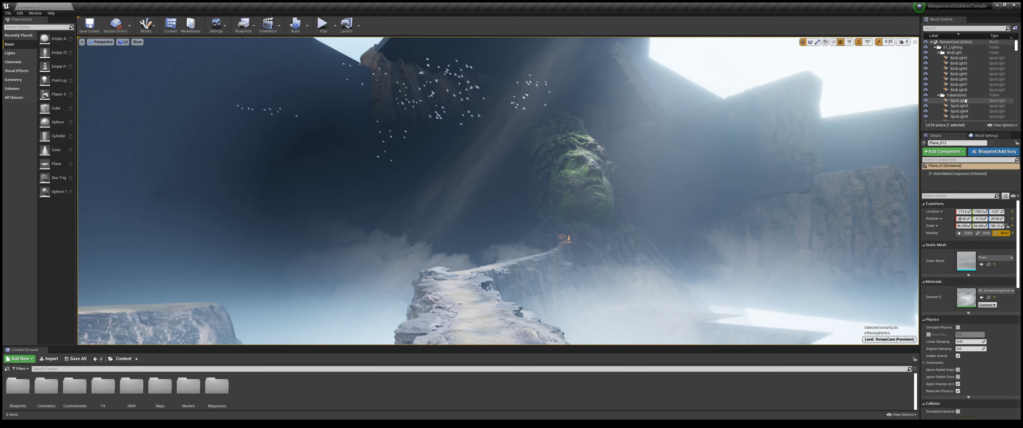
click(934, 47)
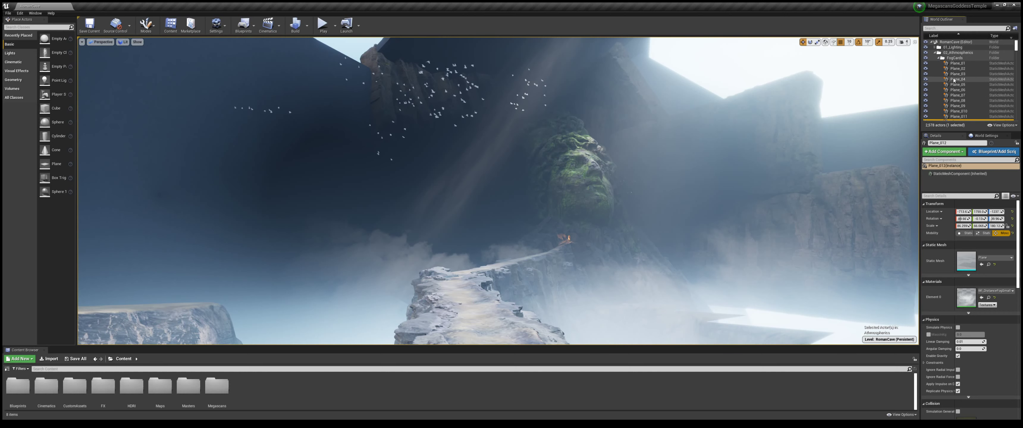
scroll(949, 79, down, 5)
scroll(956, 96, down, 5)
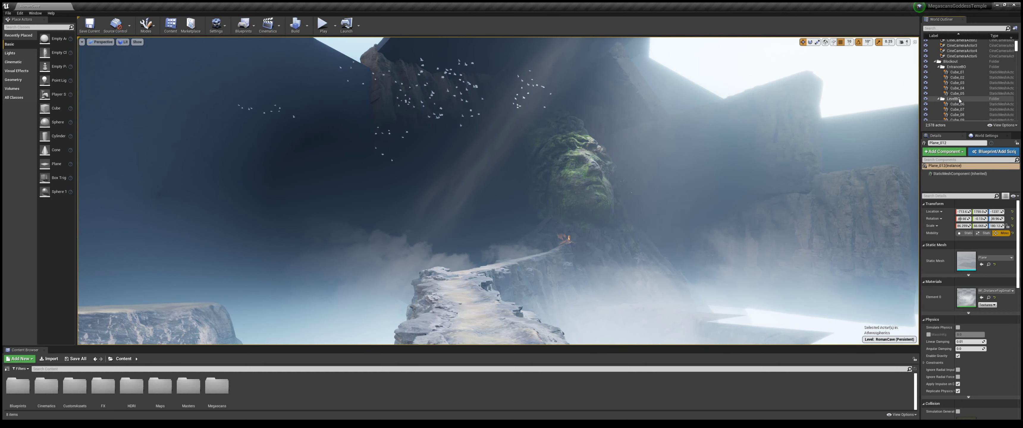
scroll(961, 100, down, 5)
scroll(961, 99, down, 5)
scroll(965, 95, down, 5)
scroll(973, 84, down, 5)
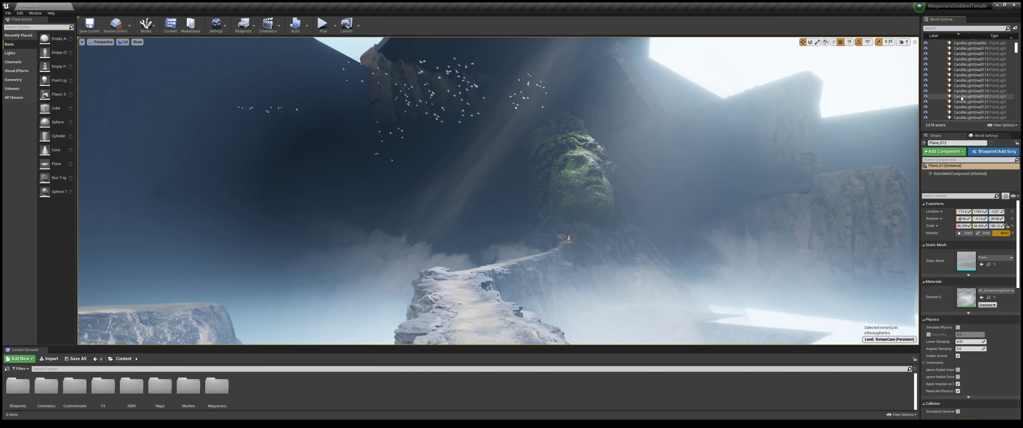
scroll(993, 64, down, 5)
drag(1016, 49, 1019, 119)
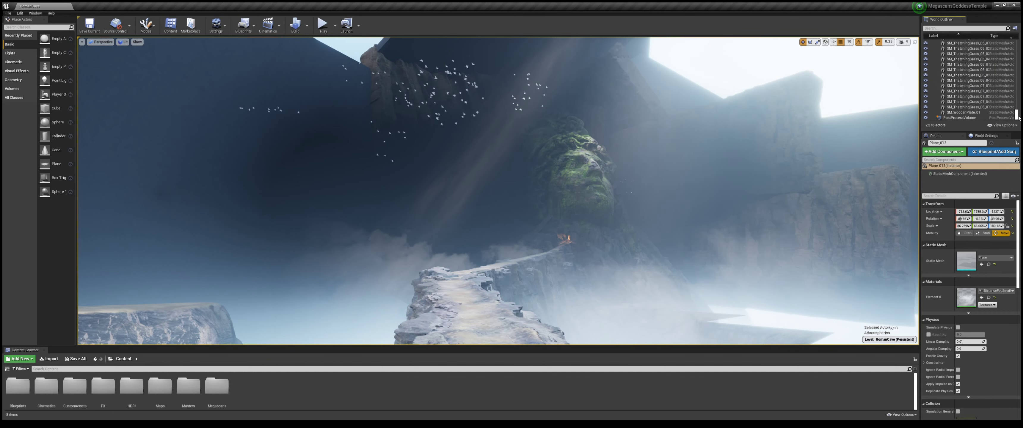
click(951, 119)
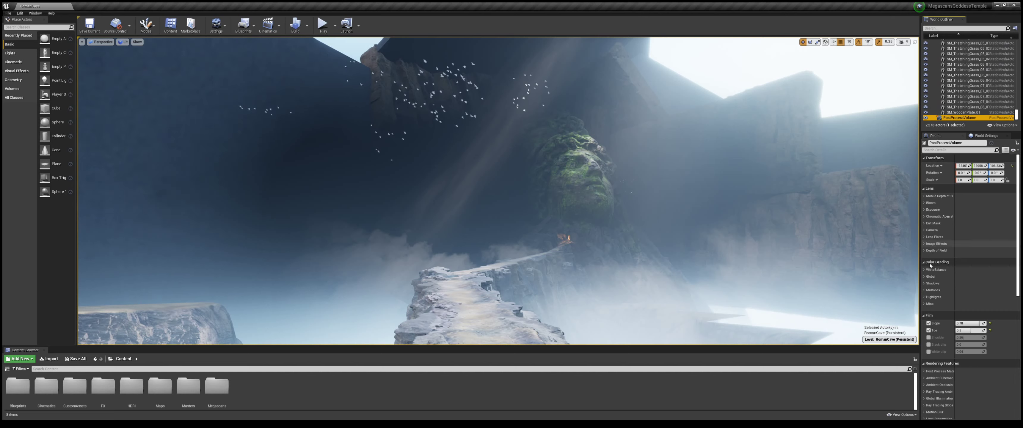
Step: Expand the Lens Image Effects section of the PostProcessVolume details
click(933, 210)
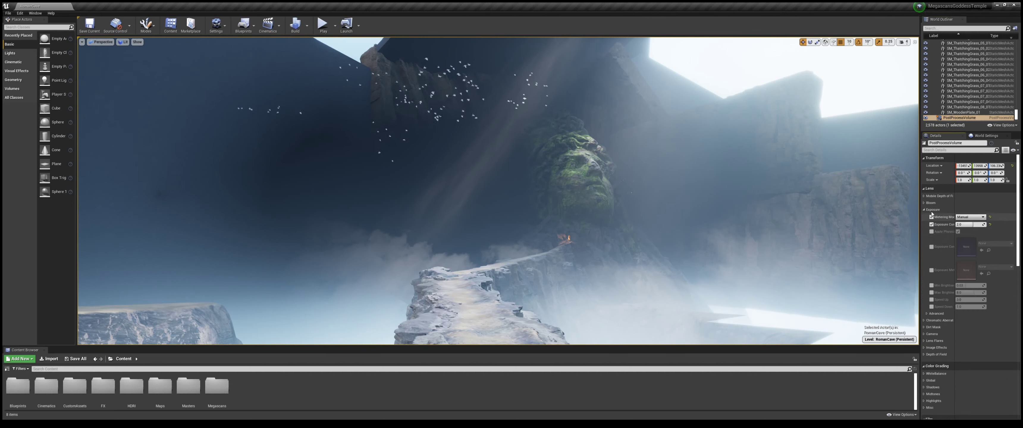
click(932, 211)
scroll(933, 226, down, 2)
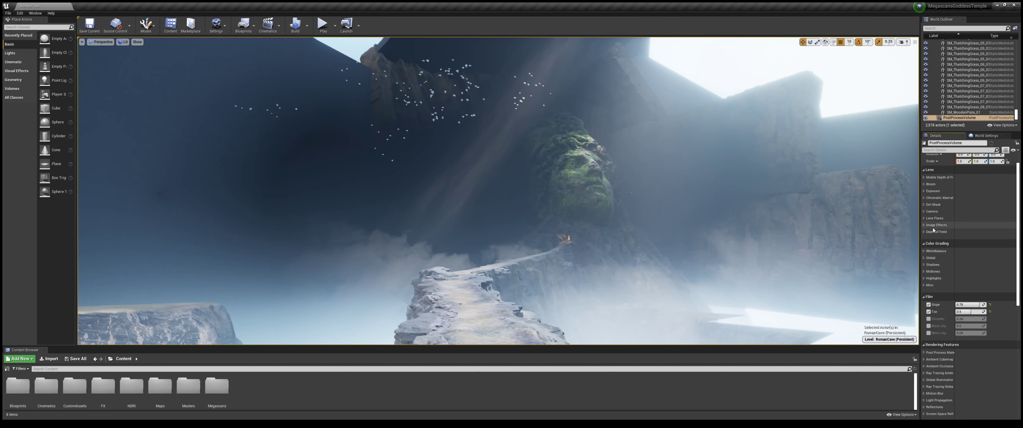
click(933, 228)
click(935, 225)
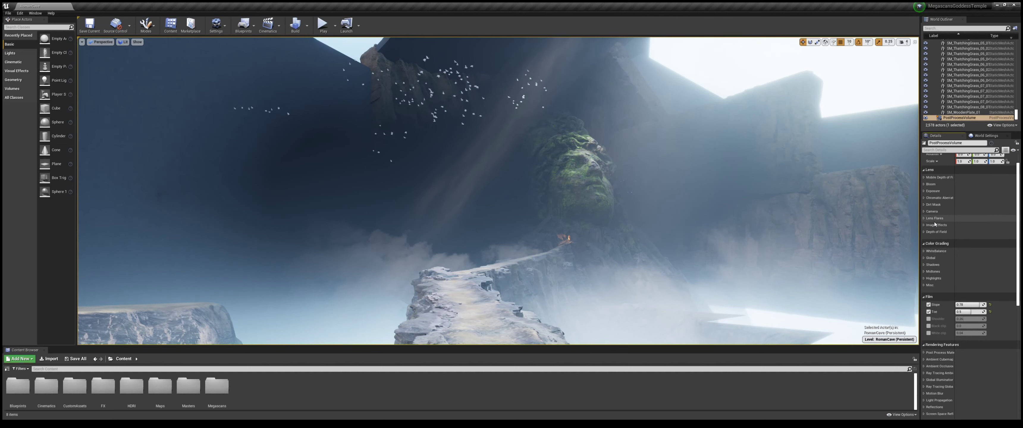
click(934, 225)
click(933, 225)
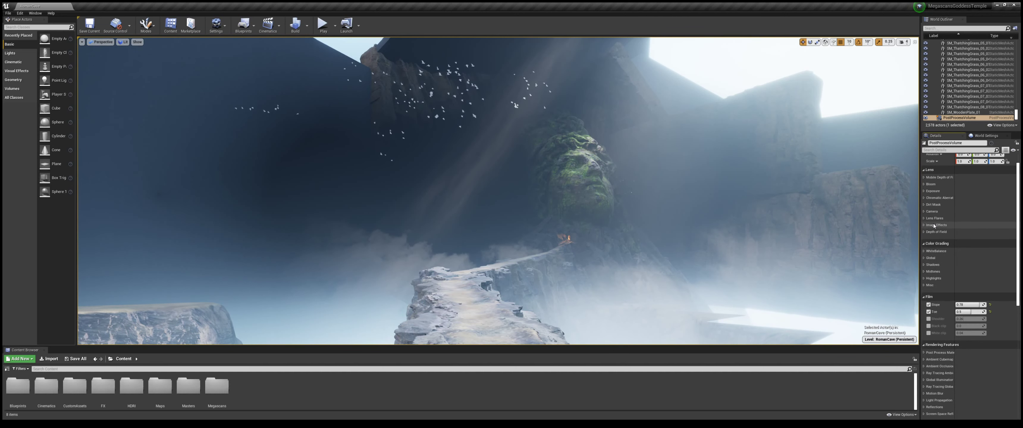
click(934, 225)
Step: Enable Vignette Intensity at 0.8 and raise the Grain Jitter value
click(931, 232)
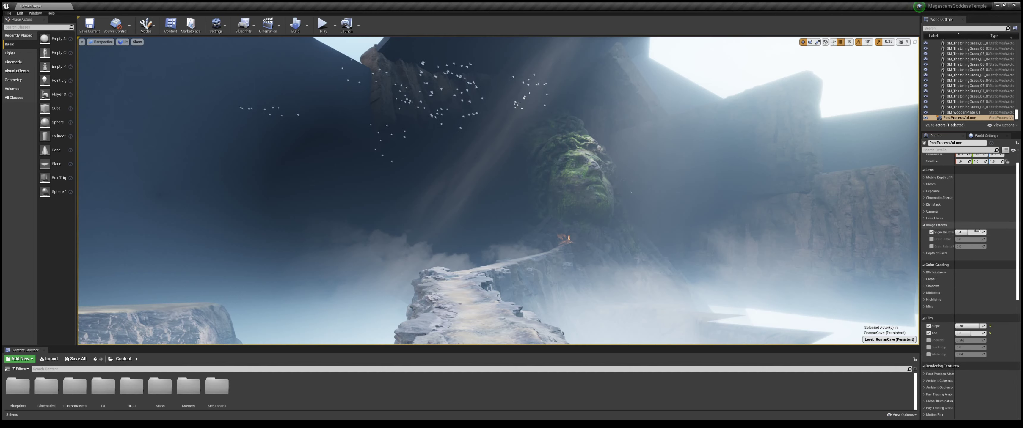
drag(969, 232, 973, 232)
text(0.8)
key(Return)
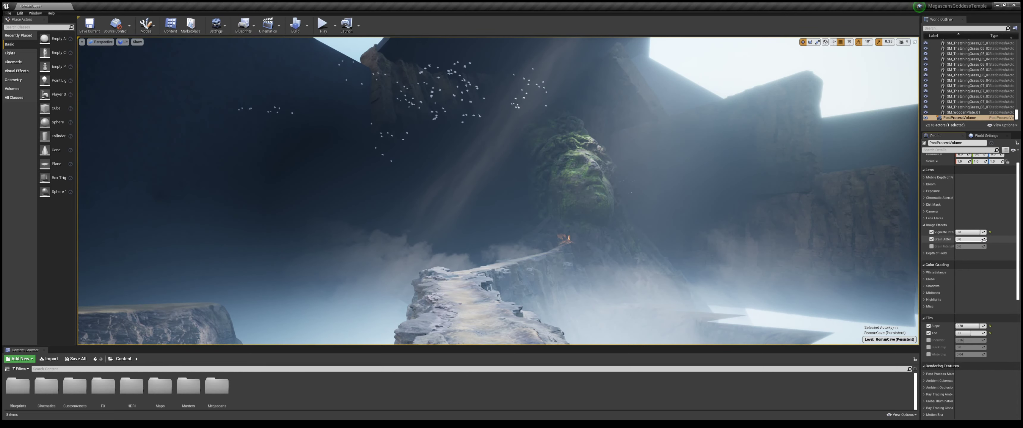
drag(984, 240, 972, 239)
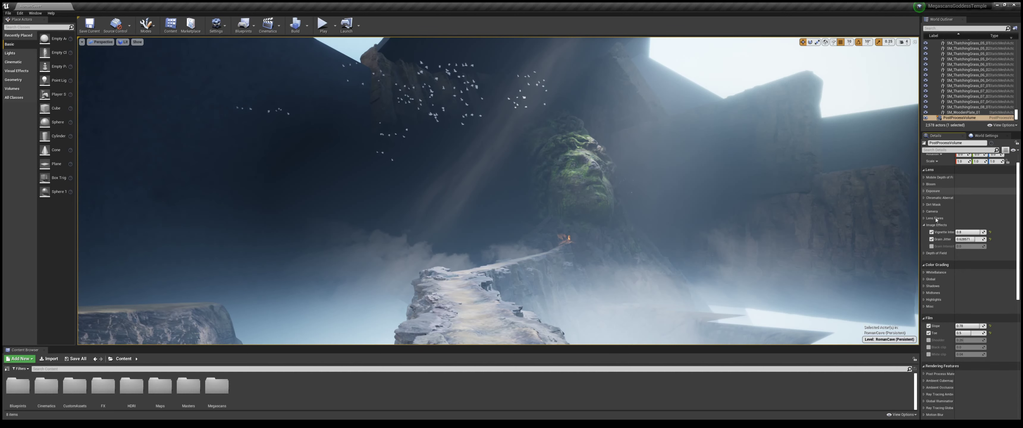
scroll(941, 313, down, 3)
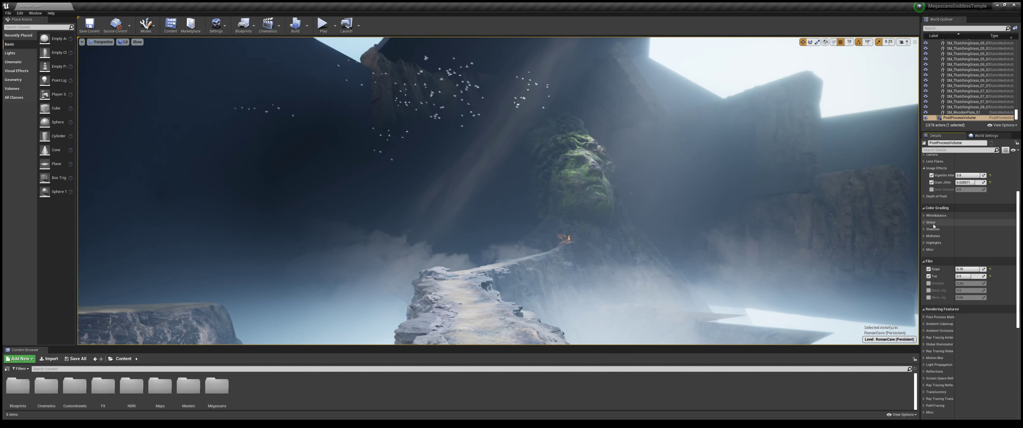
Step: Enable Global Saturation and set its red channel to about 0.91
click(923, 229)
click(923, 223)
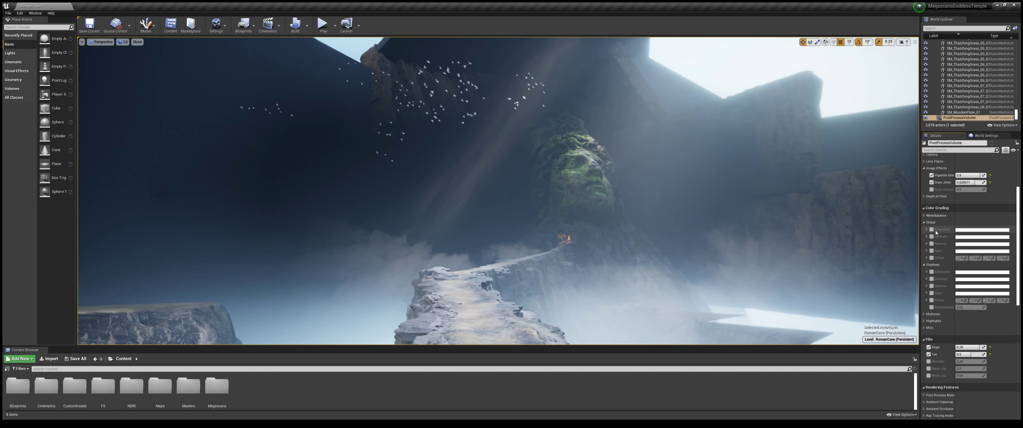
click(932, 230)
click(972, 231)
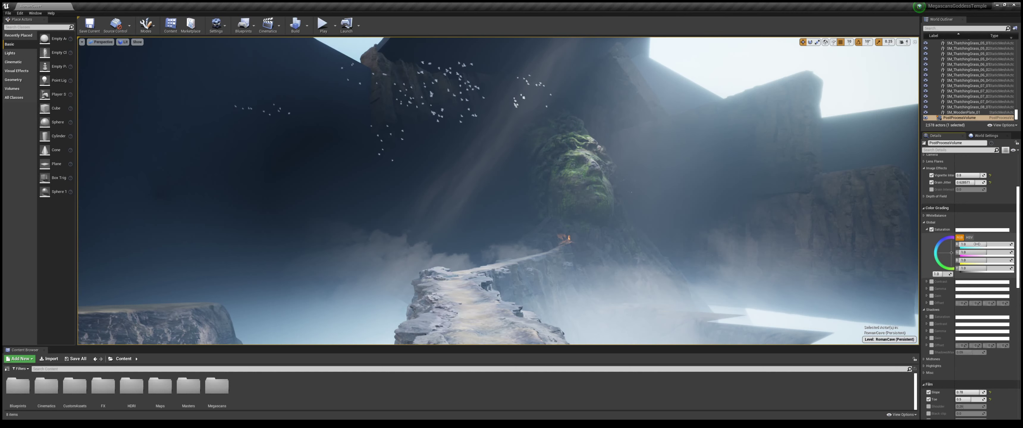
drag(968, 244, 1009, 245)
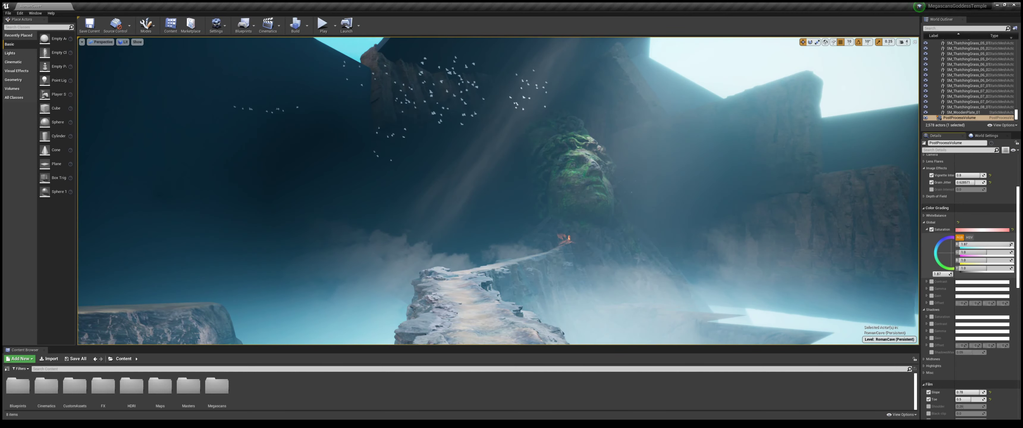
drag(1009, 244, 962, 245)
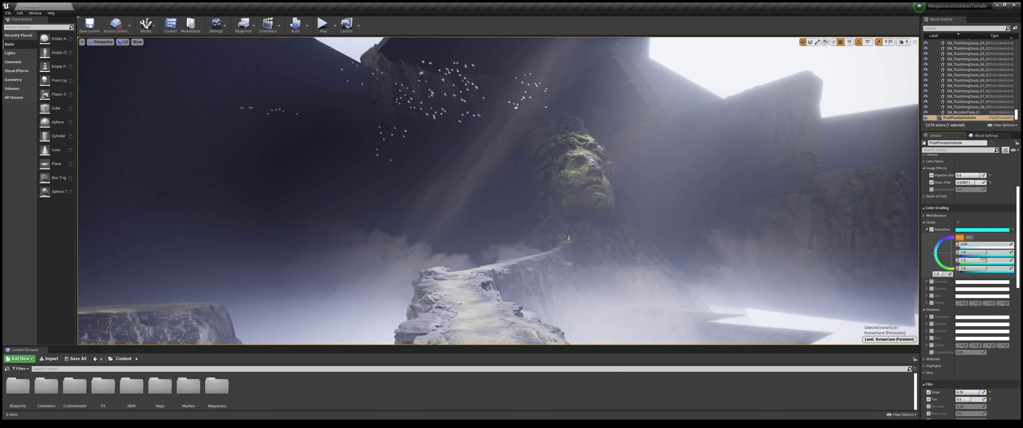
mouse_move(961, 245)
mouse_down()
mouse_move(1009, 261)
mouse_move(961, 268)
mouse_move(999, 269)
mouse_move(965, 260)
mouse_move(981, 260)
mouse_move(975, 252)
mouse_up()
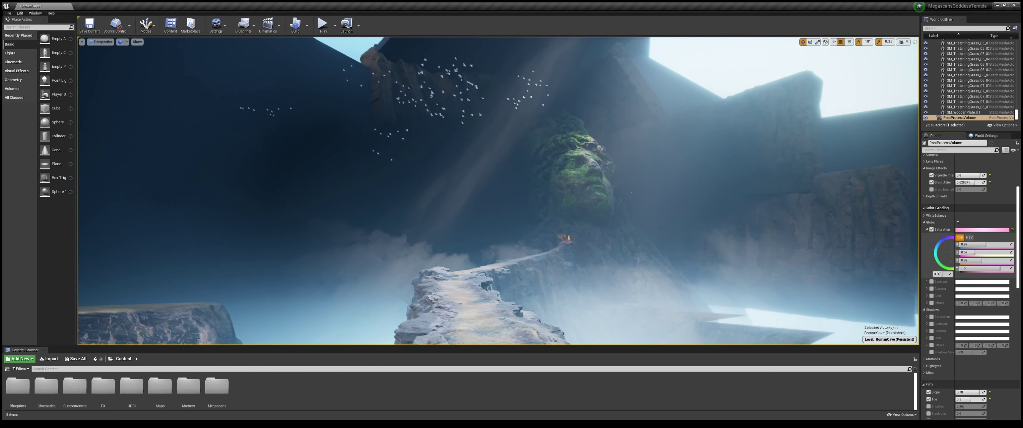
Step: Reselect the PostProcessVolume and enable the Global Contrast override
click(746, 182)
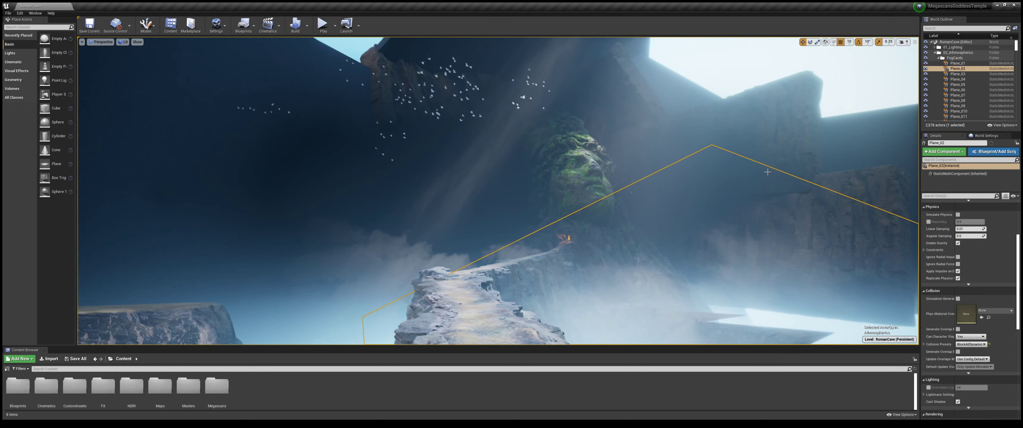
click(957, 68)
drag(1017, 45, 1017, 116)
click(962, 118)
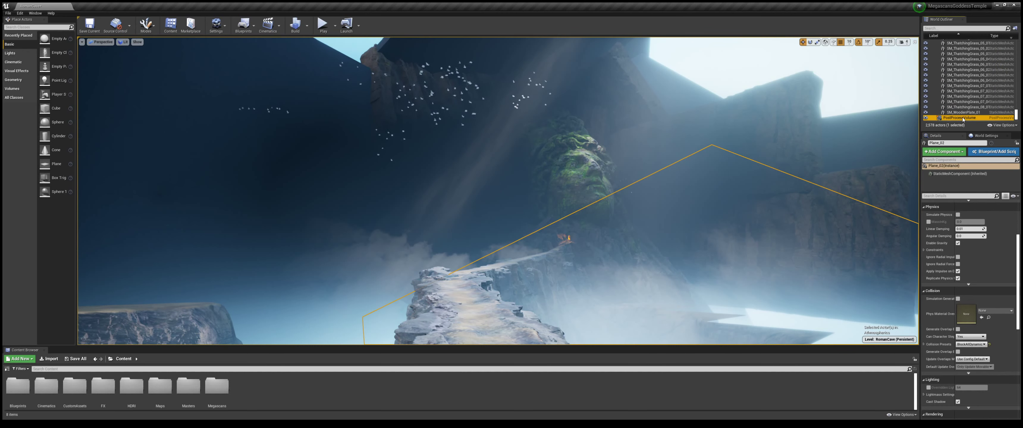
click(932, 283)
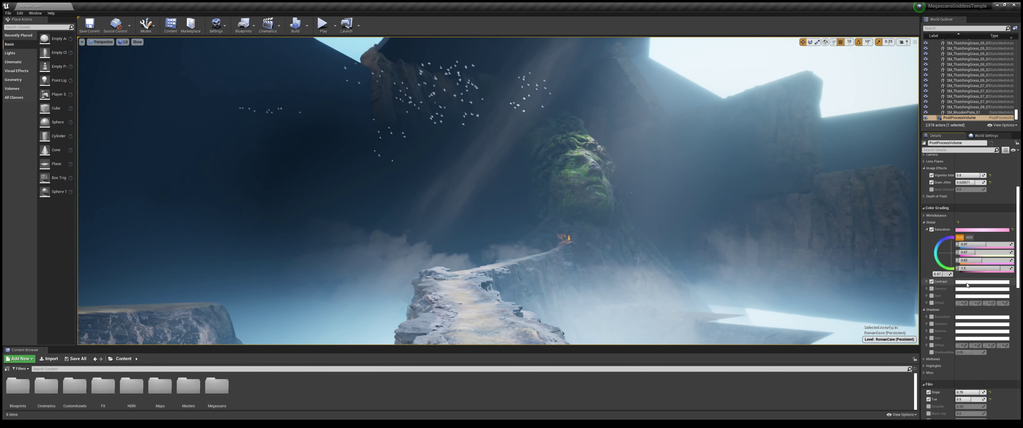
Step: Experiment with Global Contrast's red, blue and overall strength sliders
click(927, 281)
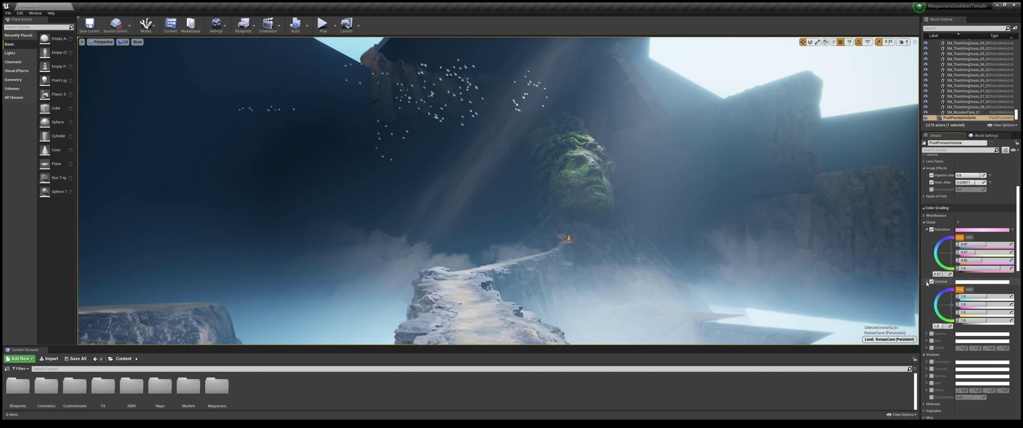
scroll(983, 287, down, 1)
mouse_move(983, 287)
mouse_down()
mouse_move(1009, 287)
mouse_move(969, 287)
mouse_move(1011, 287)
mouse_move(1000, 295)
mouse_up()
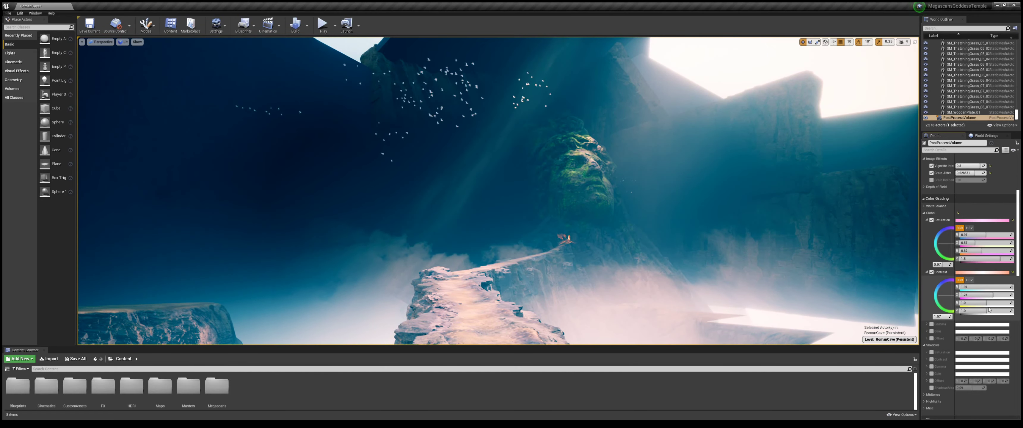
drag(986, 303, 1010, 302)
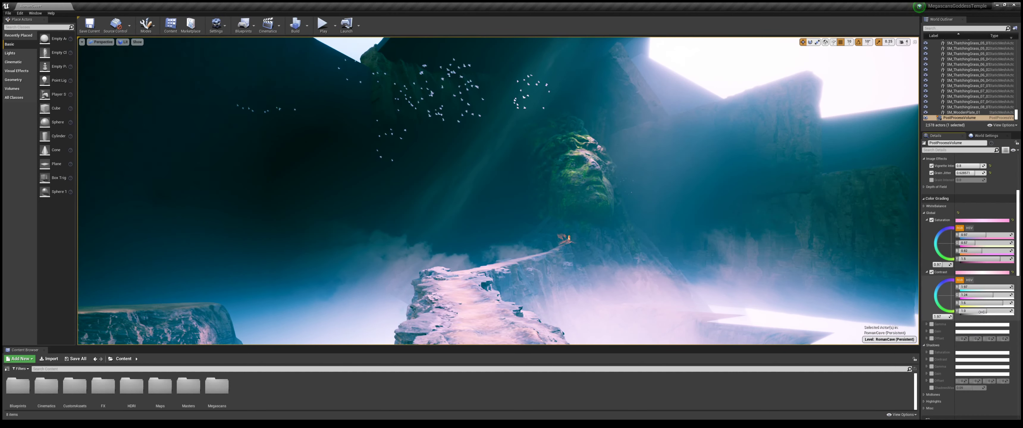
drag(981, 312, 979, 311)
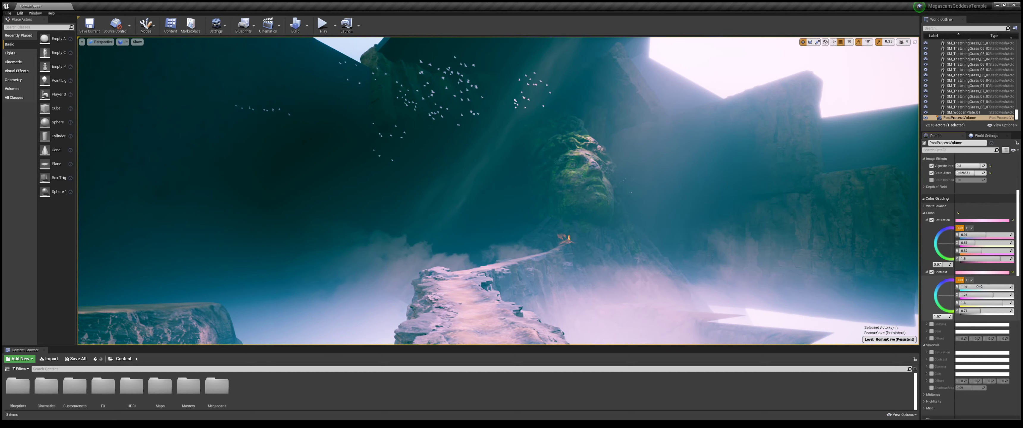
Step: Reset Contrast to neutral, then set its HSV hue to 96
click(1012, 272)
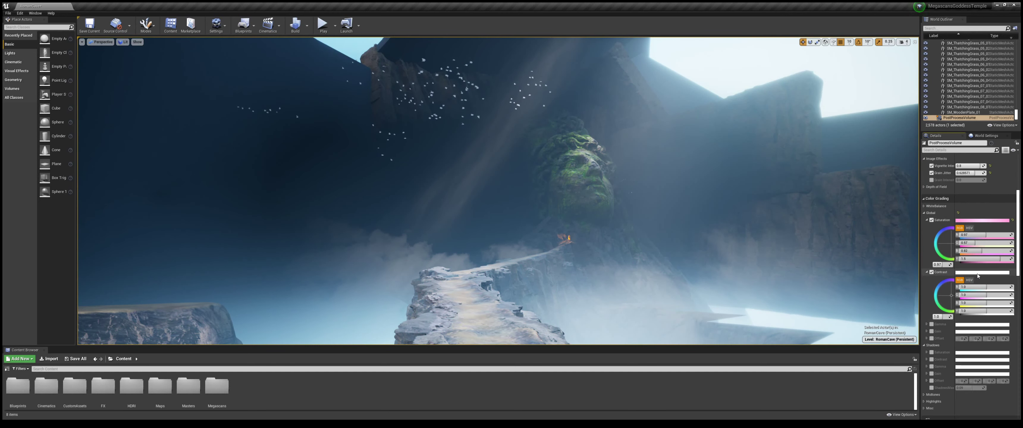
click(970, 280)
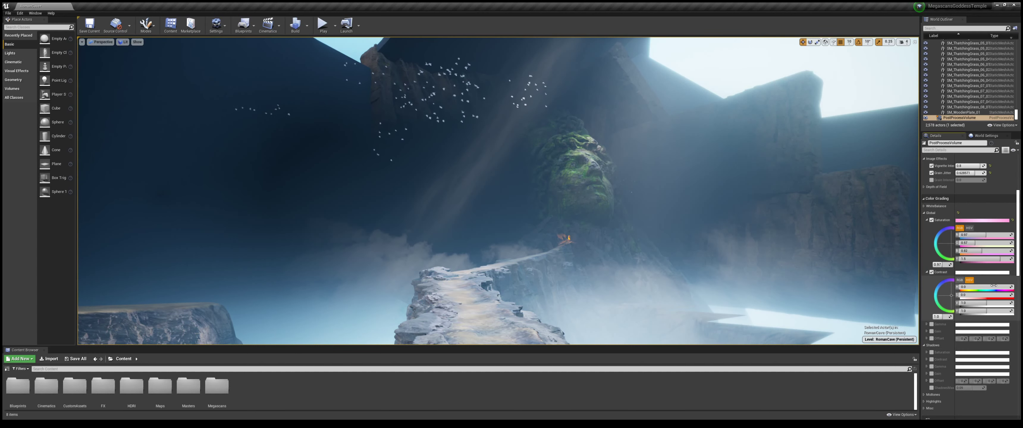
mouse_move(1011, 285)
mouse_down()
mouse_move(995, 304)
mouse_move(1008, 303)
mouse_up()
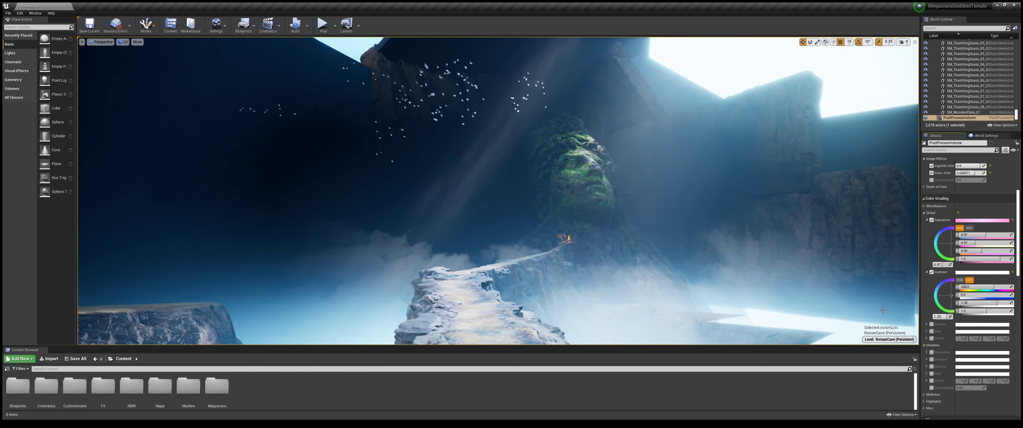
Step: Enable Global Gamma and set its HSV hue to 269
scroll(933, 307, down, 1)
click(932, 306)
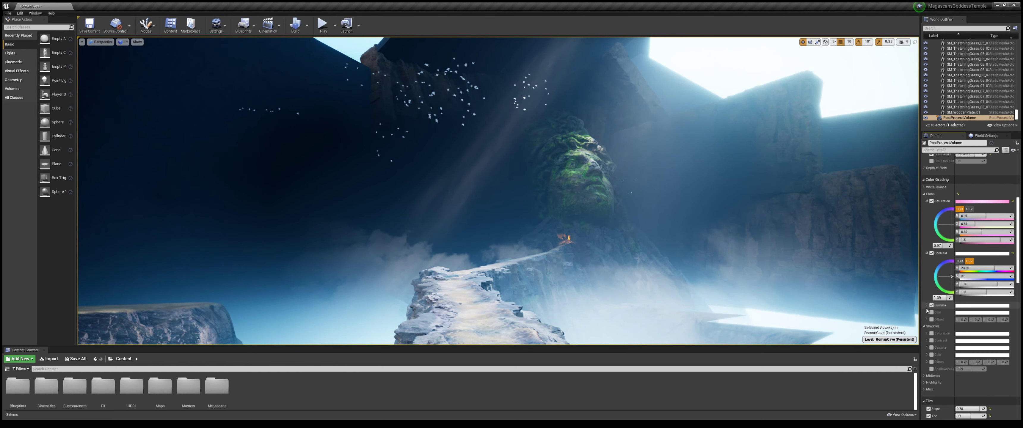
click(927, 305)
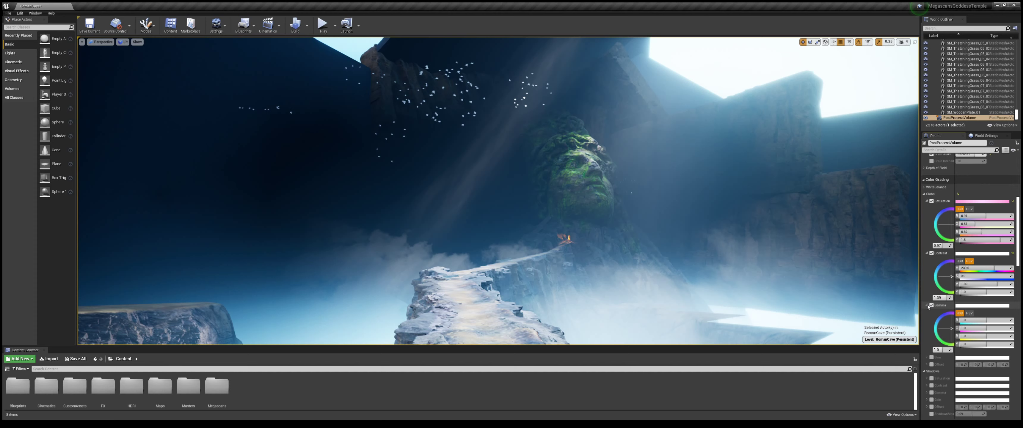
click(969, 314)
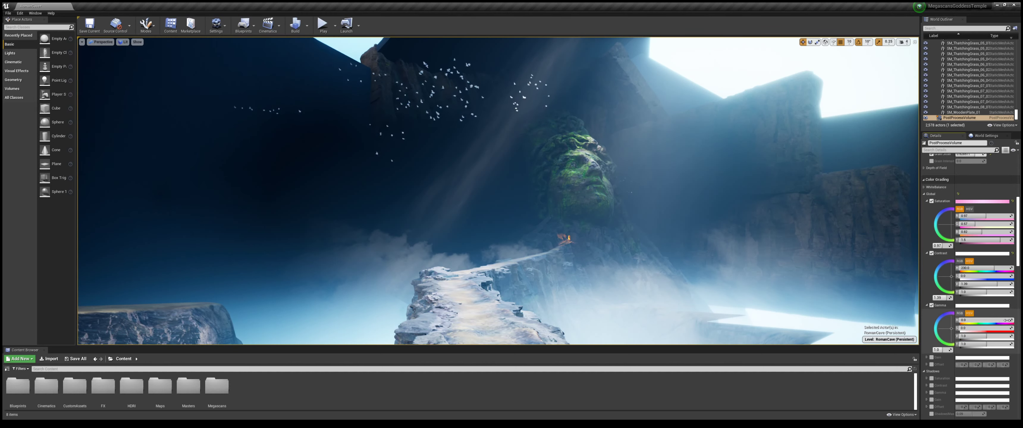
mouse_move(981, 320)
mouse_down()
mouse_move(1000, 320)
mouse_move(985, 320)
mouse_up()
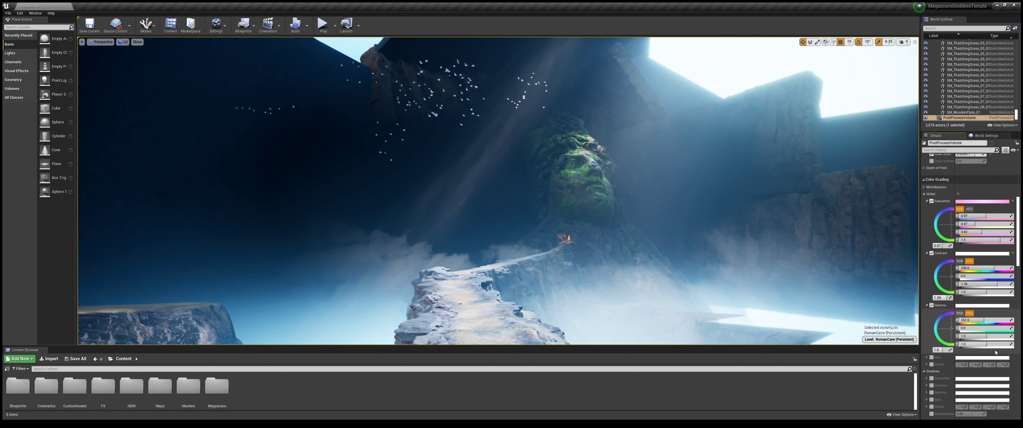
Step: Enable and expand the Global Offset override
scroll(933, 336, down, 3)
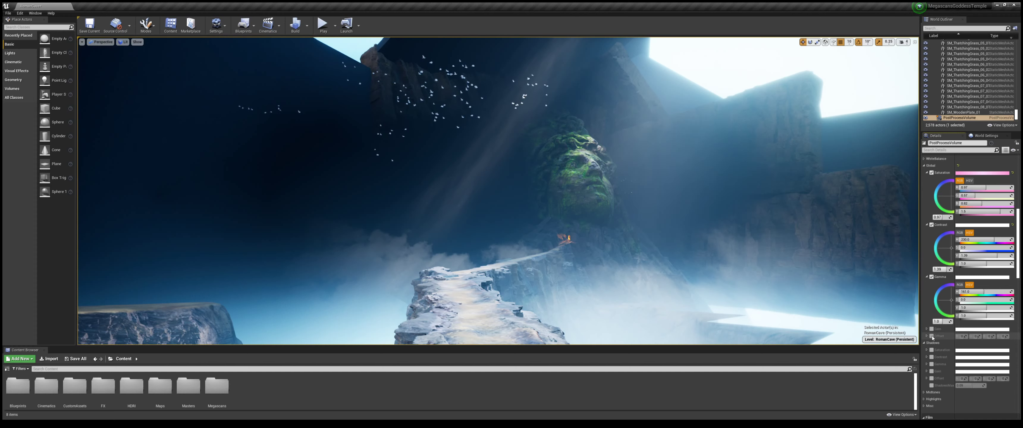
click(931, 336)
click(926, 336)
scroll(953, 334, down, 2)
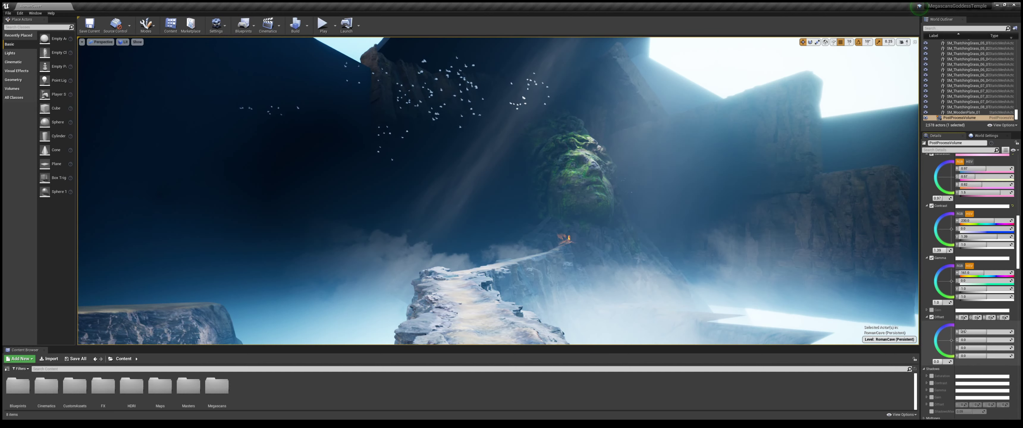
Step: Enable Gain, test hue and blue tints, then clear the tint and raise gain to 1.34
click(934, 313)
click(932, 311)
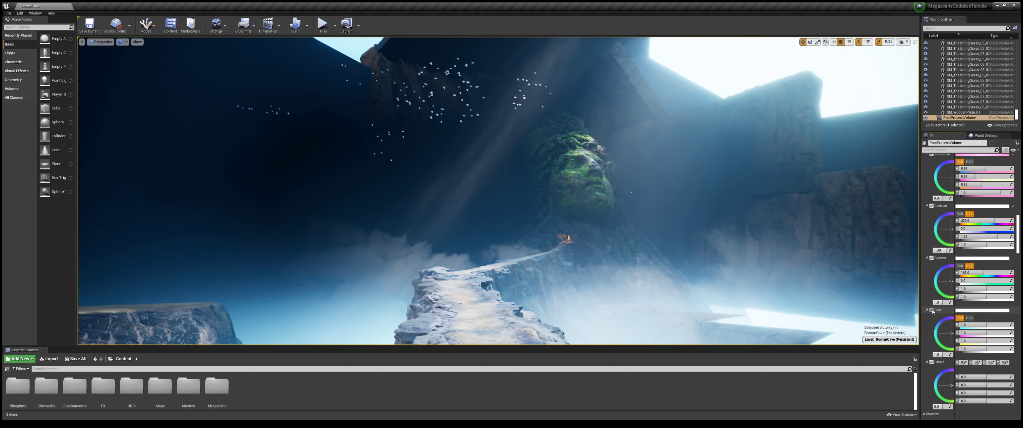
click(969, 319)
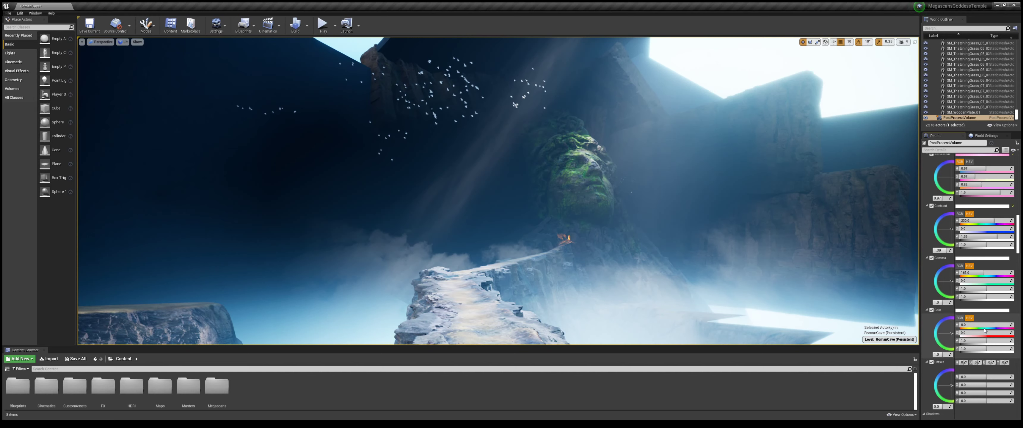
drag(968, 325, 984, 325)
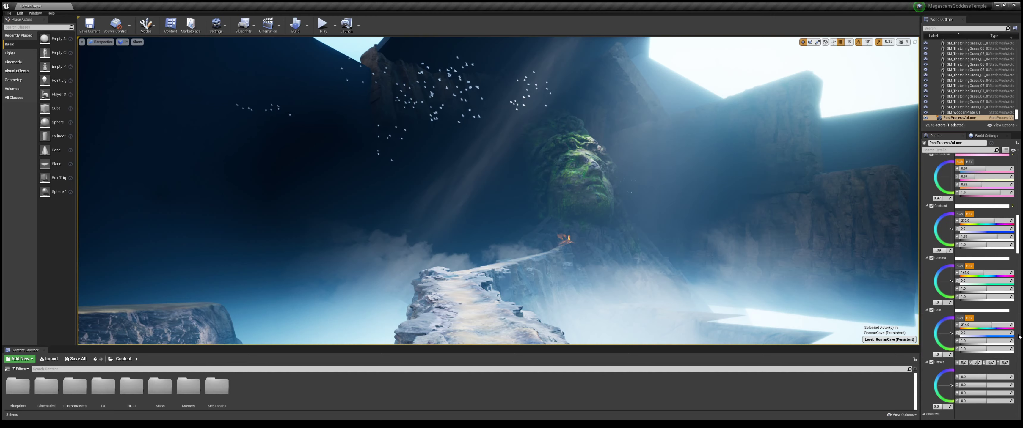
click(942, 327)
drag(942, 328, 941, 327)
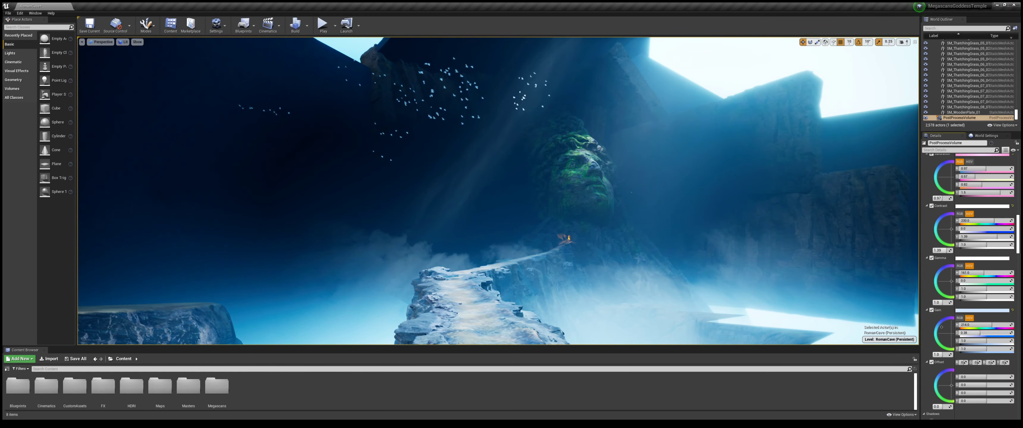
mouse_move(941, 327)
mouse_down()
mouse_move(951, 333)
mouse_move(941, 327)
mouse_up()
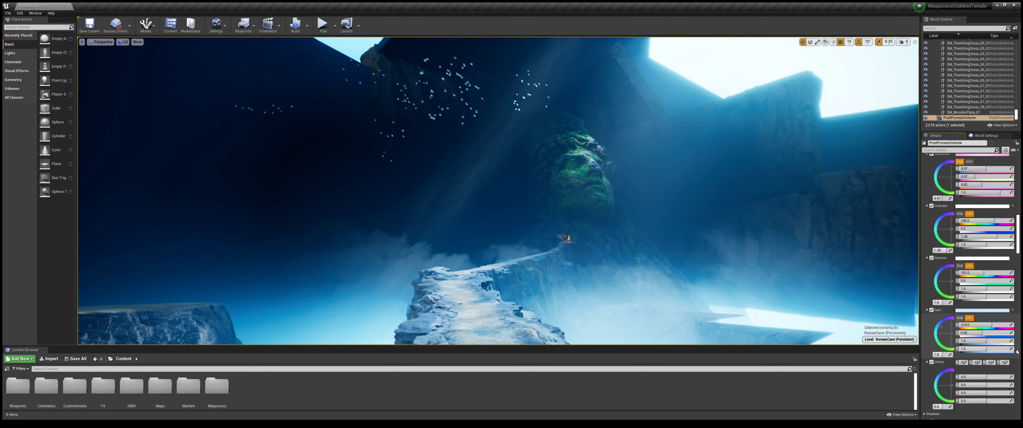
drag(1008, 349, 1007, 349)
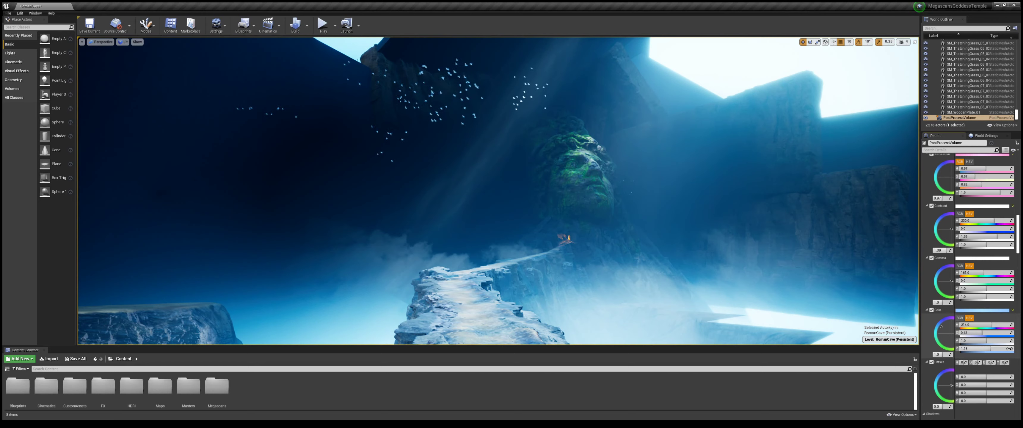
Step: Toggle Shadows Saturation on and off, then scroll to the WhiteBalance settings
scroll(948, 294, down, 5)
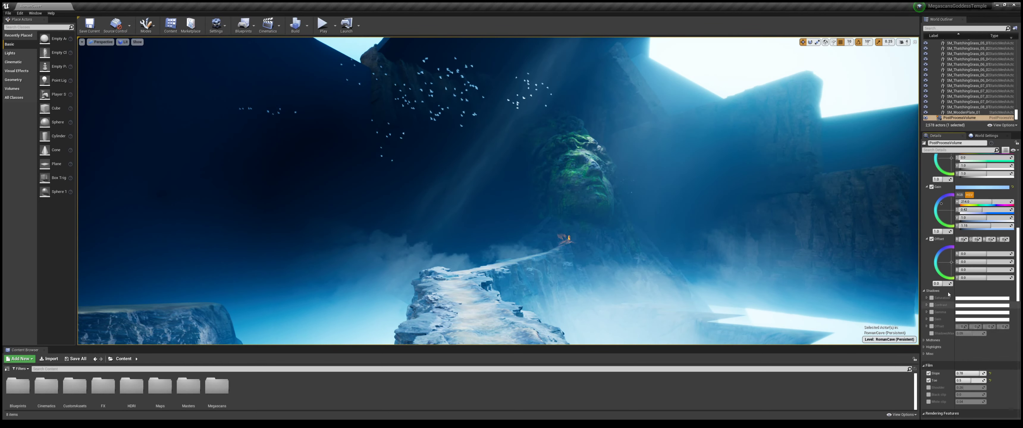
scroll(948, 295, down, 1)
scroll(933, 263, down, 1)
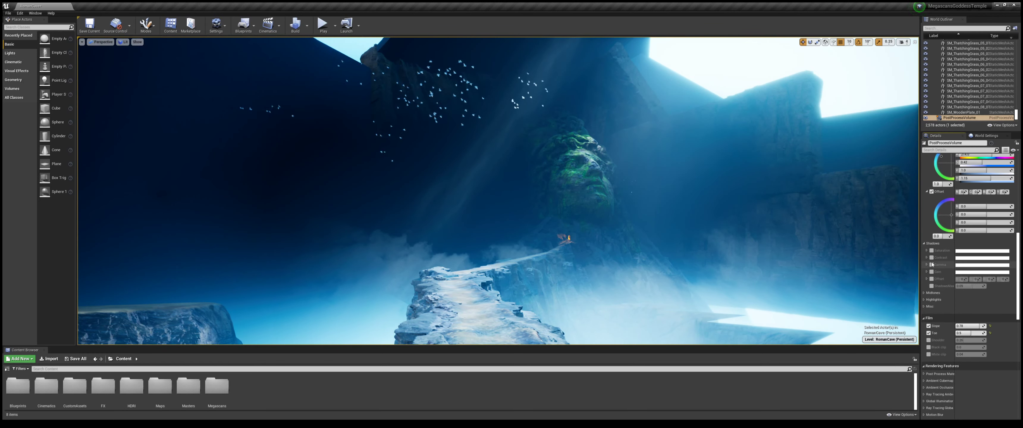
click(932, 250)
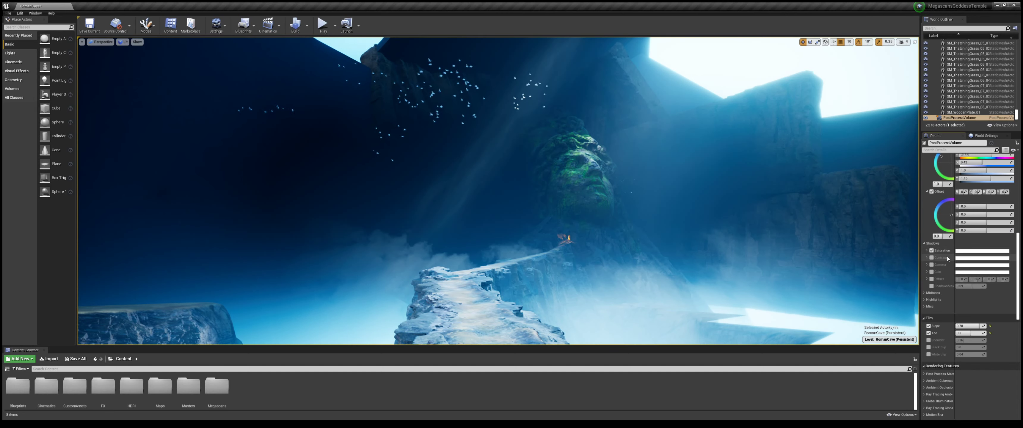
click(931, 251)
scroll(938, 262, up, 10)
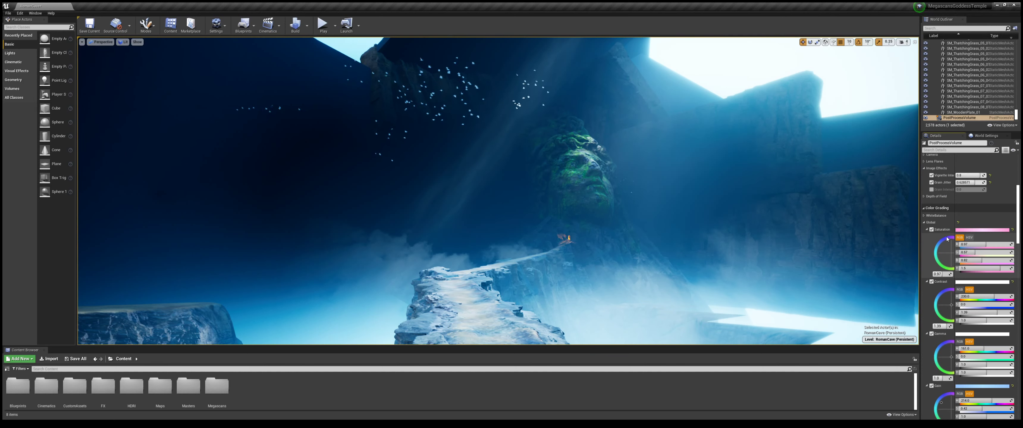
scroll(948, 258, down, 6)
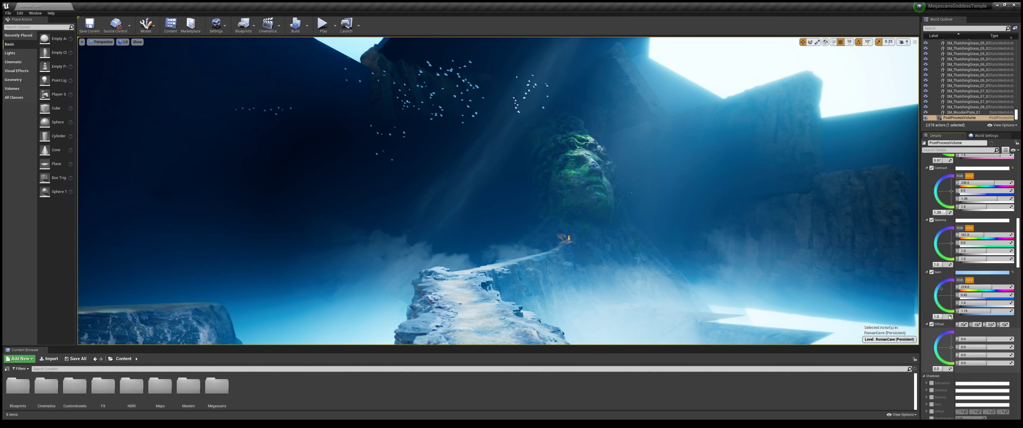
scroll(950, 317, up, 6)
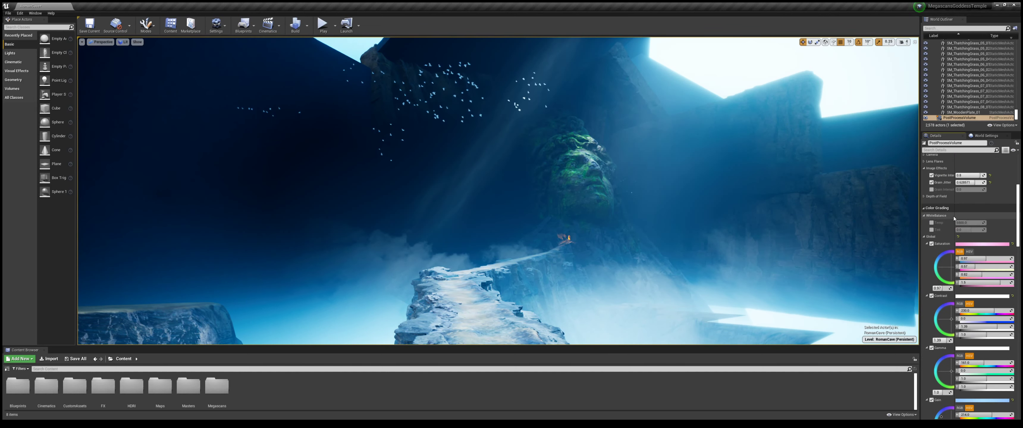
Step: Enable White Balance Temp at about 6900 and shift Tint toward a teal grade
click(931, 223)
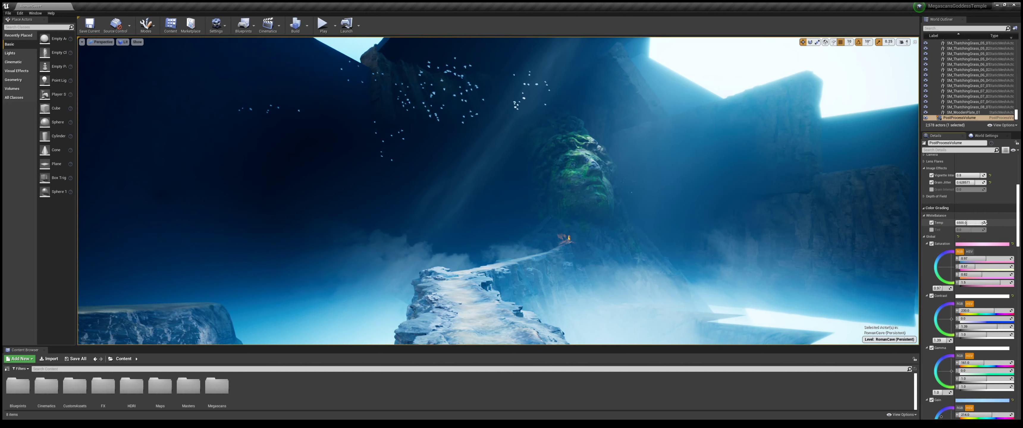
mouse_move(984, 223)
mouse_down()
mouse_move(961, 222)
mouse_move(974, 223)
mouse_up()
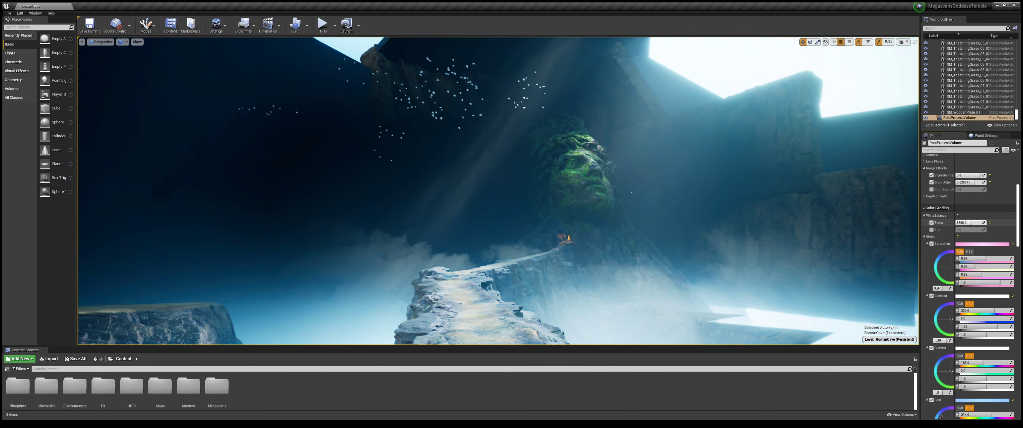
drag(969, 223, 969, 222)
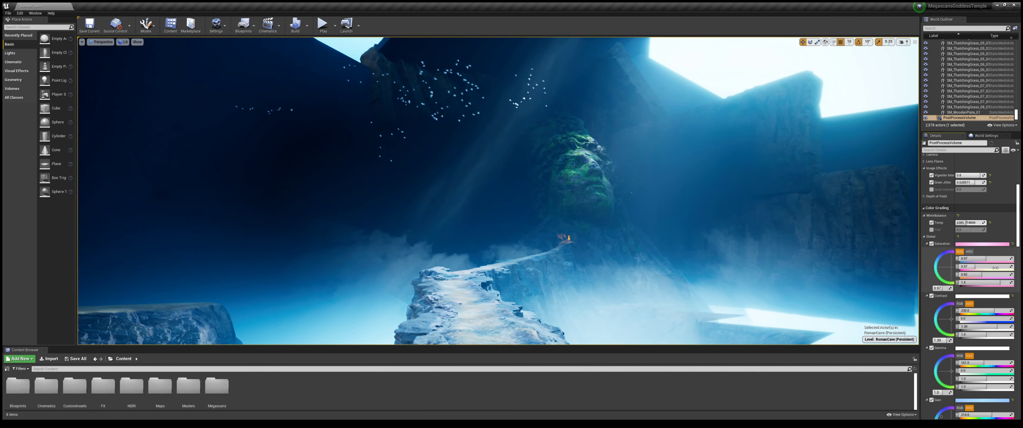
click(931, 231)
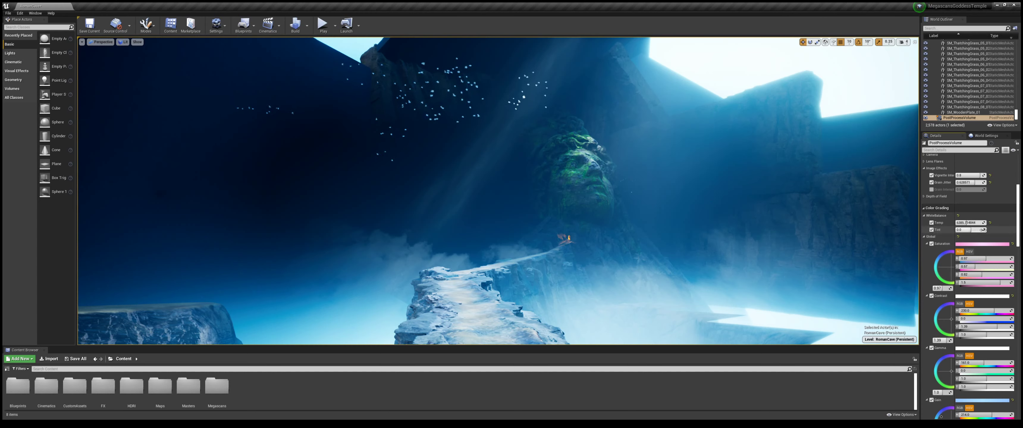
mouse_move(965, 230)
mouse_down()
mouse_move(984, 230)
mouse_move(962, 230)
mouse_up()
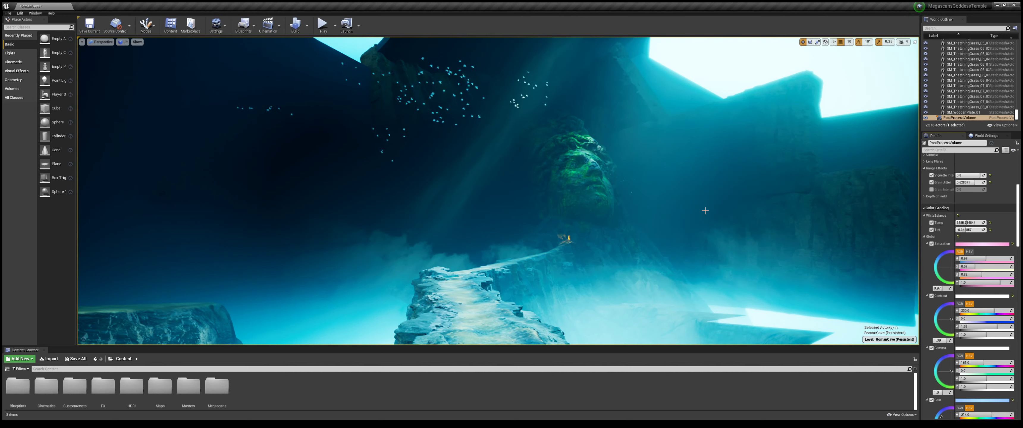
Step: Toggle the Shadows saturation and contrast overrides on, then back off
scroll(923, 254, down, 3)
scroll(929, 255, down, 3)
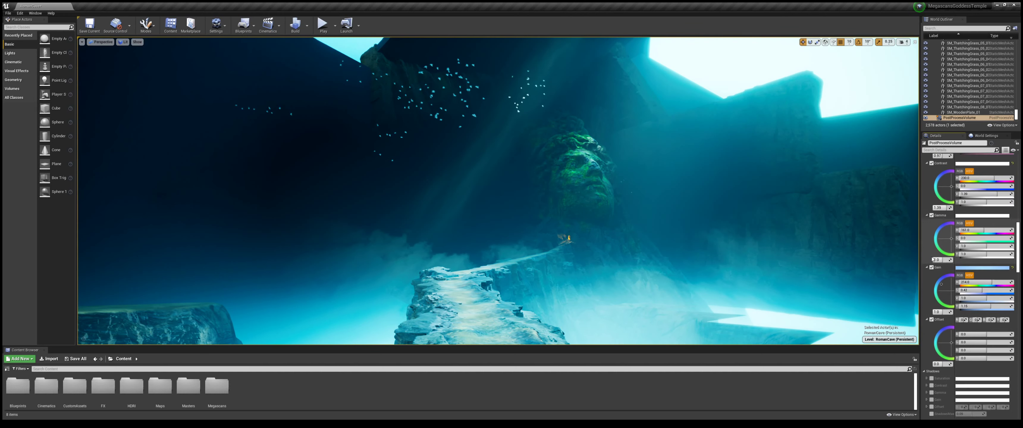
scroll(931, 256, down, 3)
scroll(932, 259, down, 2)
scroll(931, 243, down, 1)
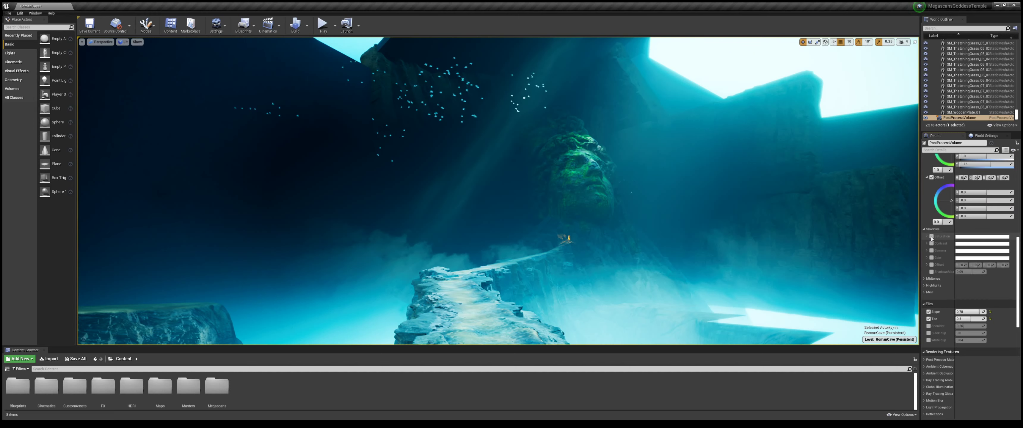
click(932, 237)
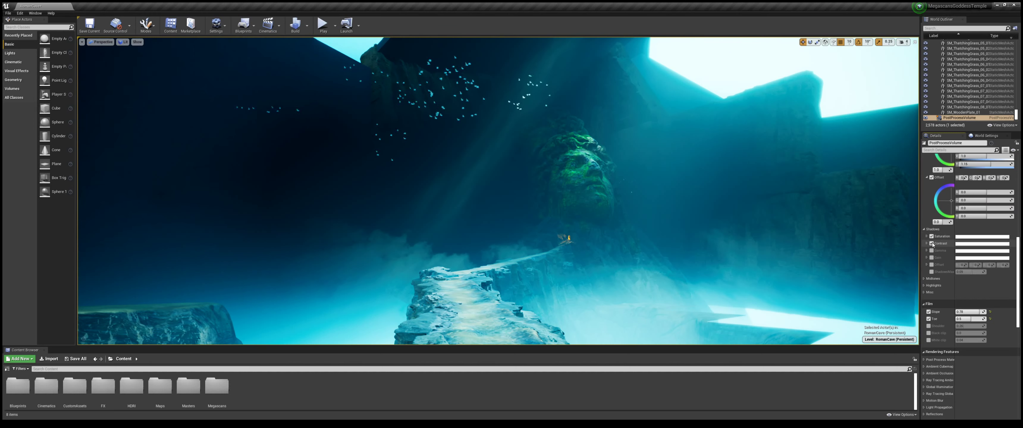
click(932, 244)
click(932, 236)
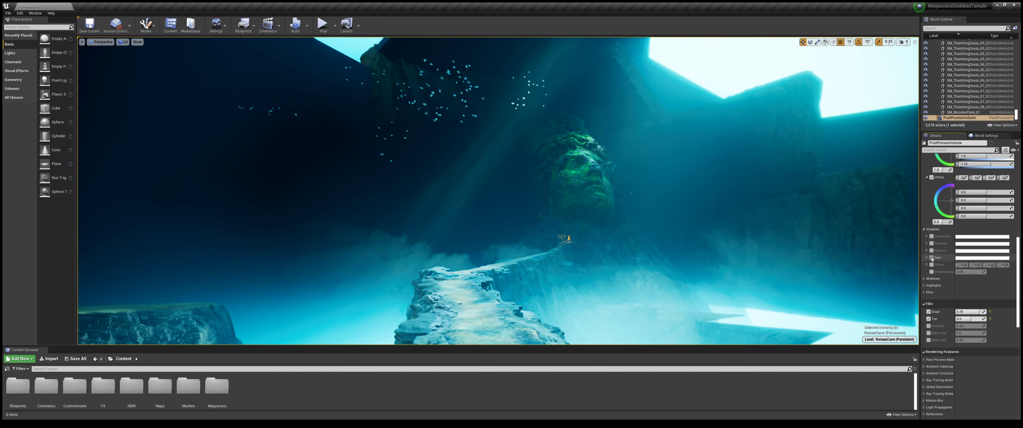
Step: Expand Ambient Cubemap, try an orange Tint, then disable the Tint override
scroll(932, 254, down, 2)
scroll(930, 239, down, 2)
scroll(929, 227, down, 2)
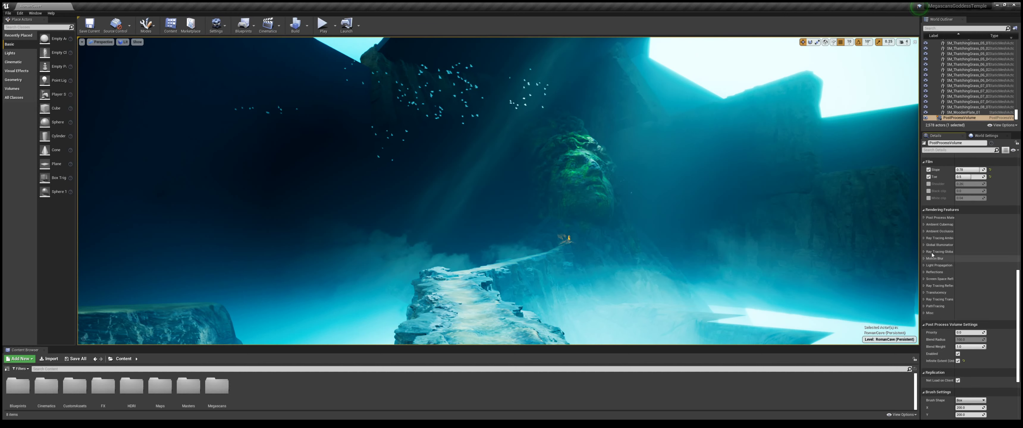
click(931, 224)
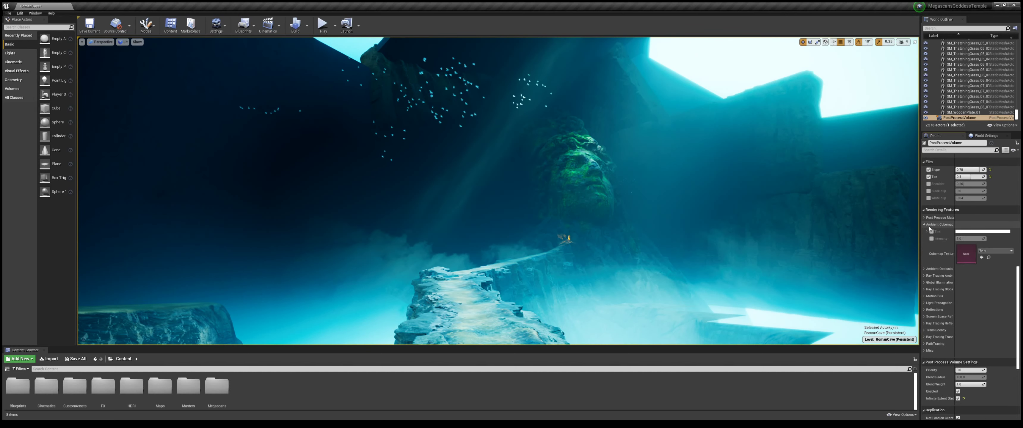
click(932, 232)
click(961, 232)
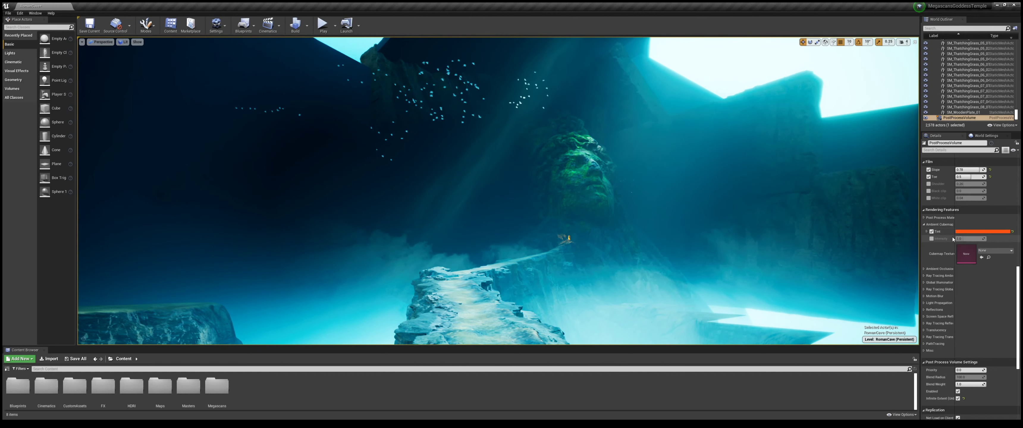
click(931, 232)
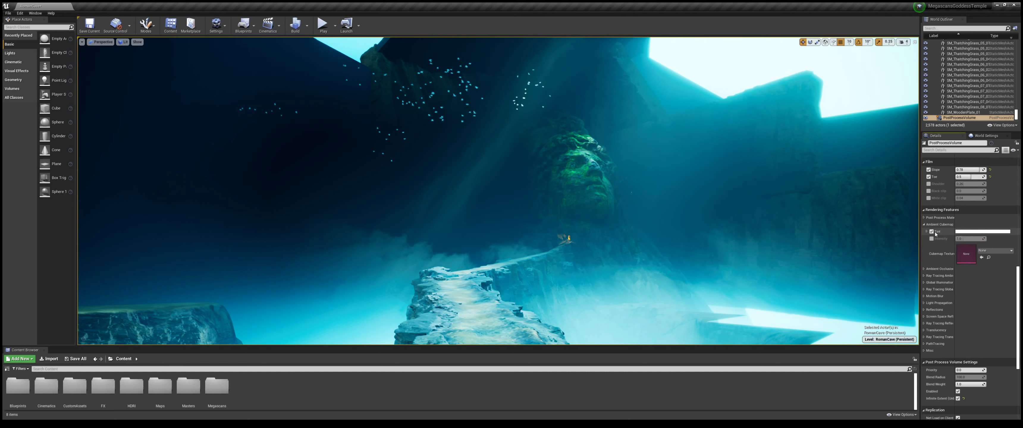
Step: Expand the Ambient Occlusion and Ray Tracing Ambient Occlusion sections, then return to the top of Details
scroll(937, 250, down, 2)
click(938, 241)
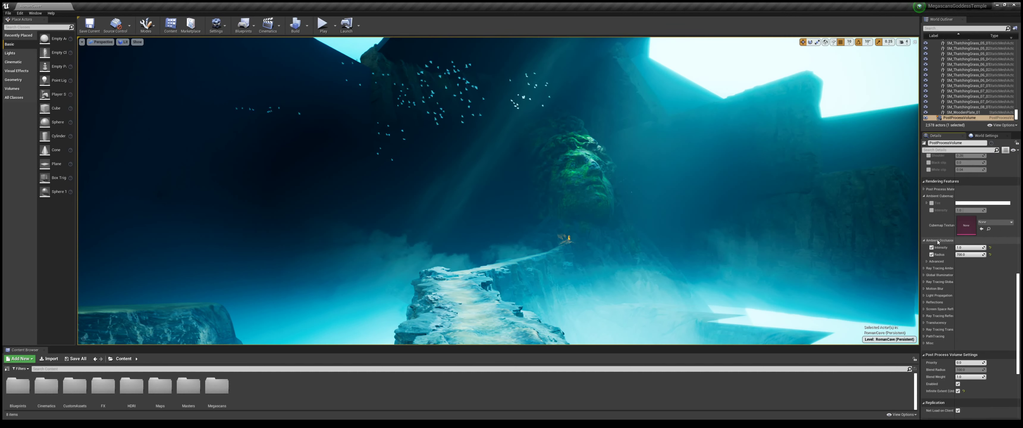
click(931, 269)
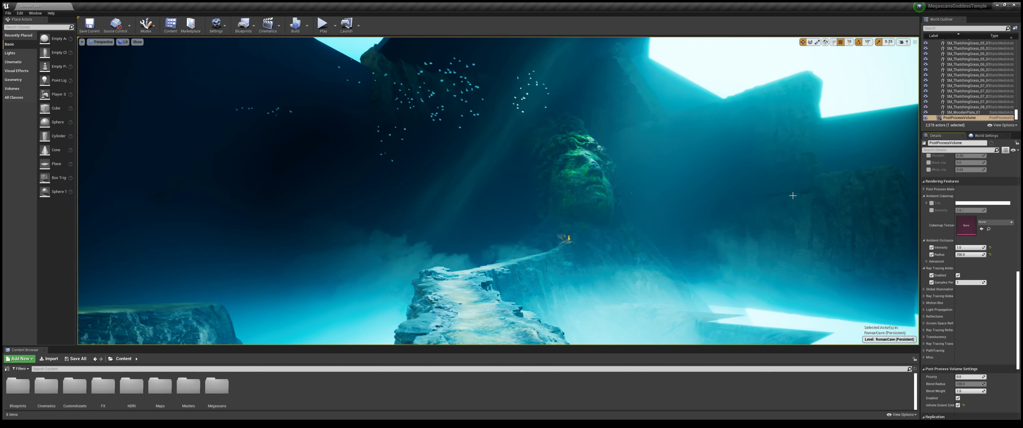
scroll(955, 221, up, 4)
scroll(955, 221, up, 4)
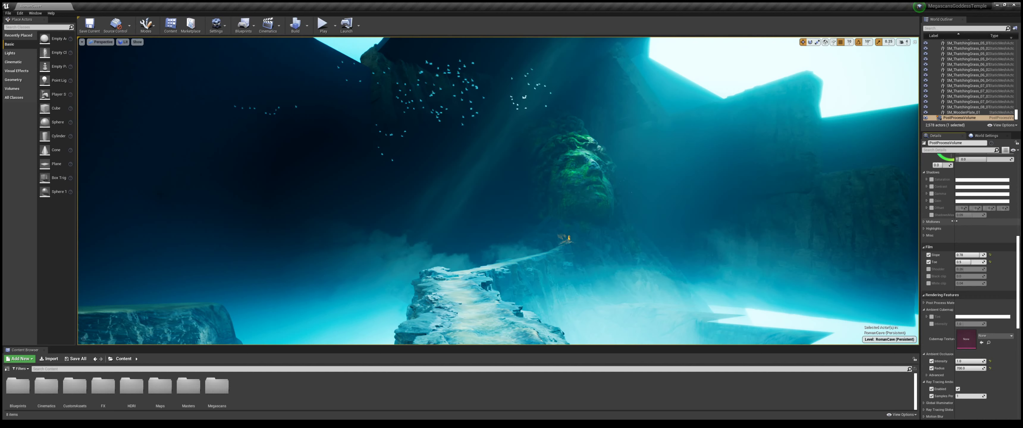
scroll(954, 221, up, 4)
scroll(955, 220, up, 4)
scroll(956, 219, up, 4)
scroll(958, 219, up, 4)
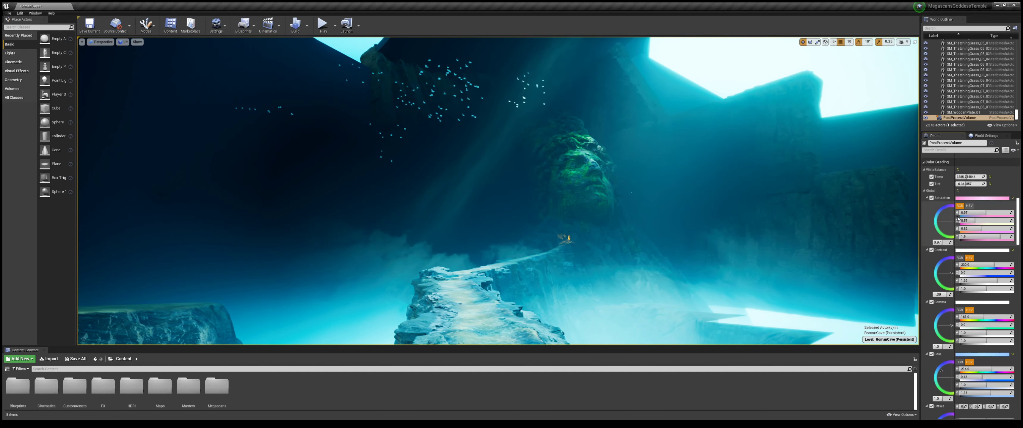
scroll(957, 218, up, 3)
scroll(960, 213, up, 3)
scroll(959, 212, up, 2)
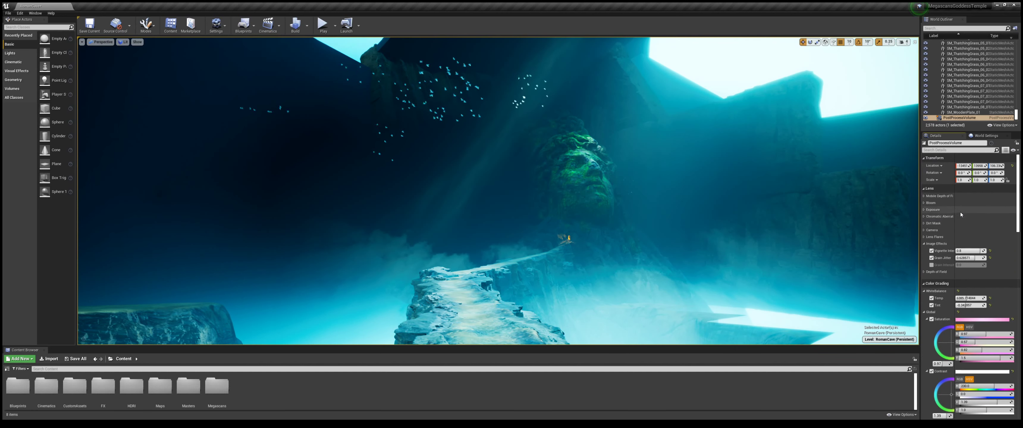
Step: Set the bloom intensity to 12 and drag the bloom threshold down to a small value
click(925, 203)
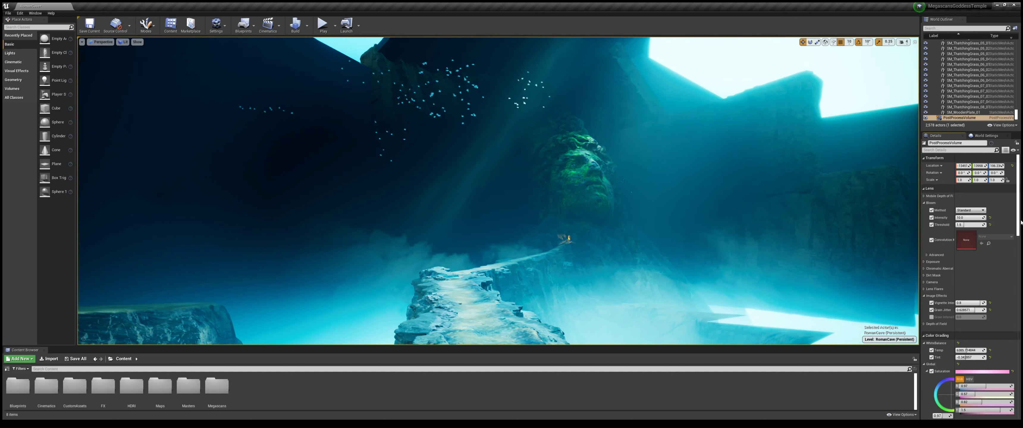
drag(981, 217, 969, 217)
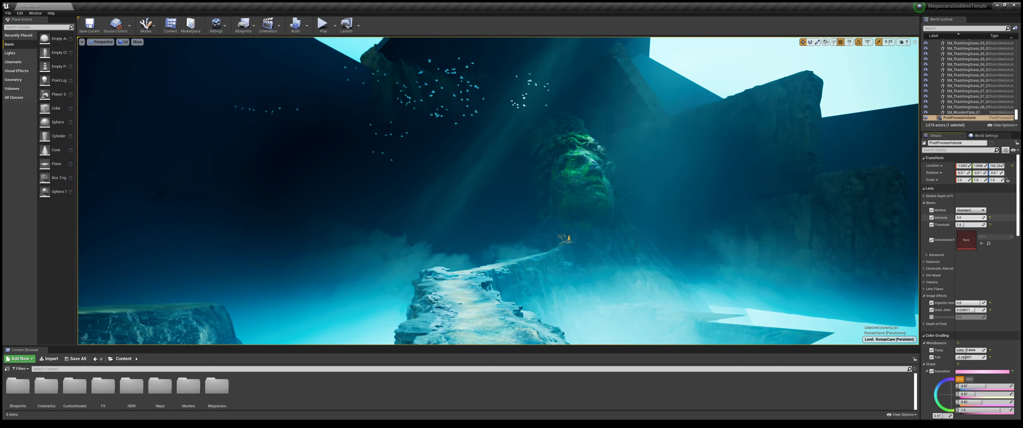
text(8)
key(Return)
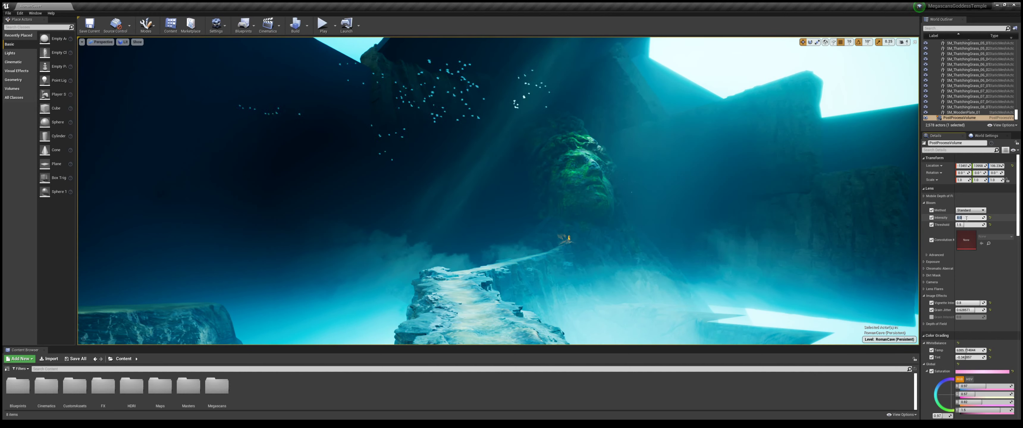
key(Return)
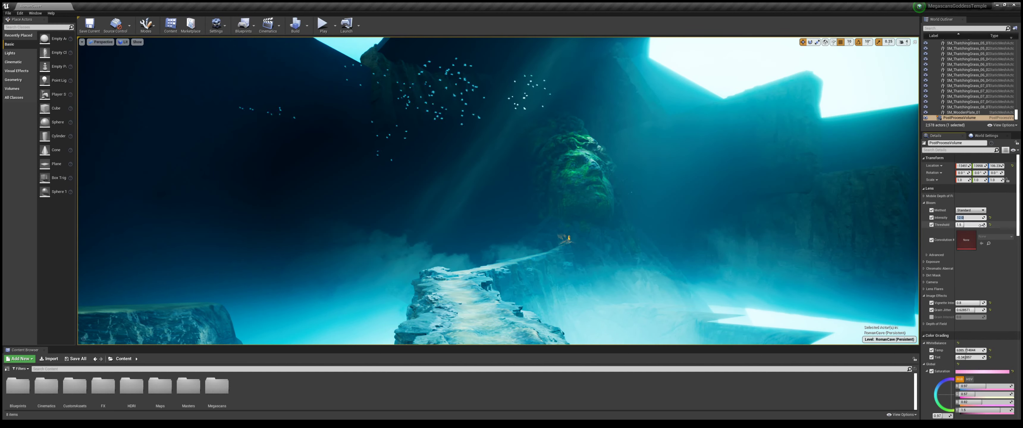
mouse_move(961, 224)
mouse_down()
mouse_move(945, 224)
mouse_move(977, 224)
mouse_up()
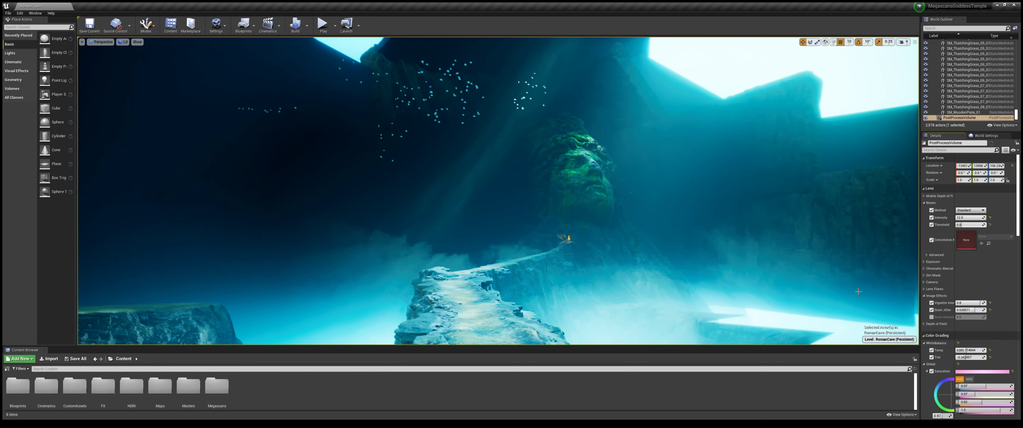
click(929, 261)
Step: Scroll the Details panel down to the Exposure settings
scroll(931, 260, down, 2)
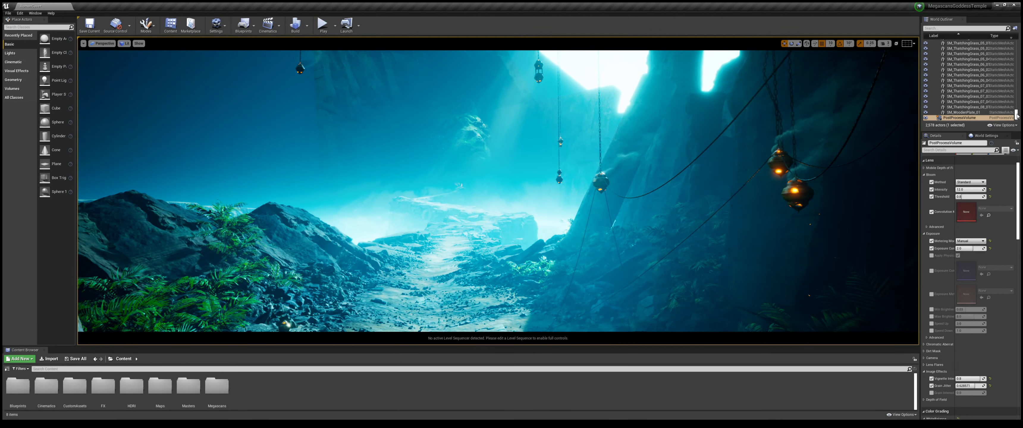
Step: Sort the World Outliner by type and hide the commentary info signs in the cave
drag(1017, 116, 1004, 50)
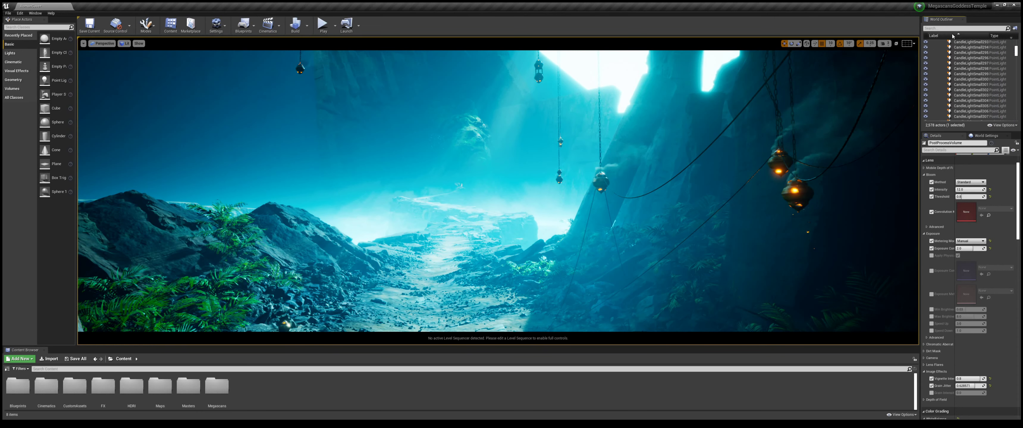
click(1006, 35)
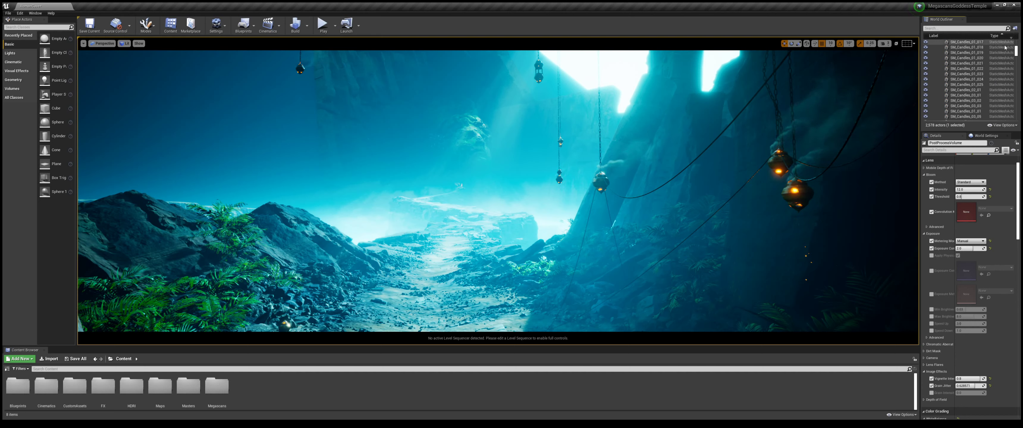
drag(1020, 52, 1020, 33)
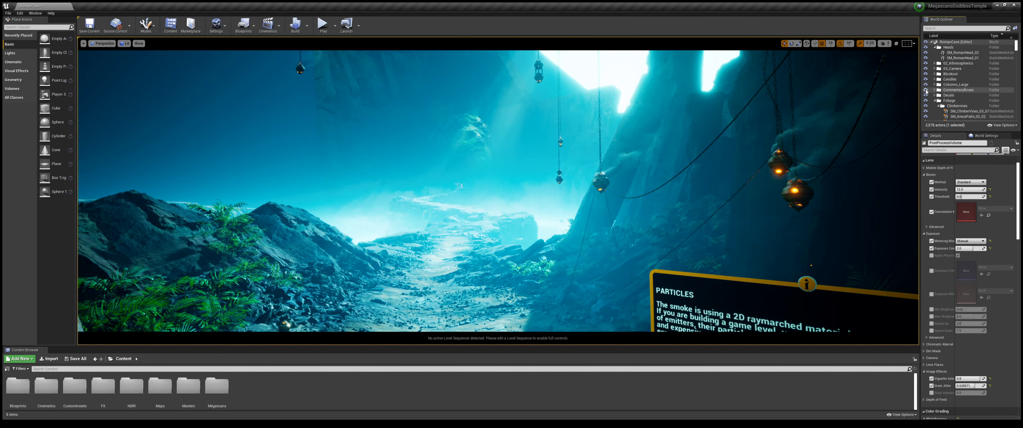
click(926, 90)
right_drag(827, 175, 814, 177)
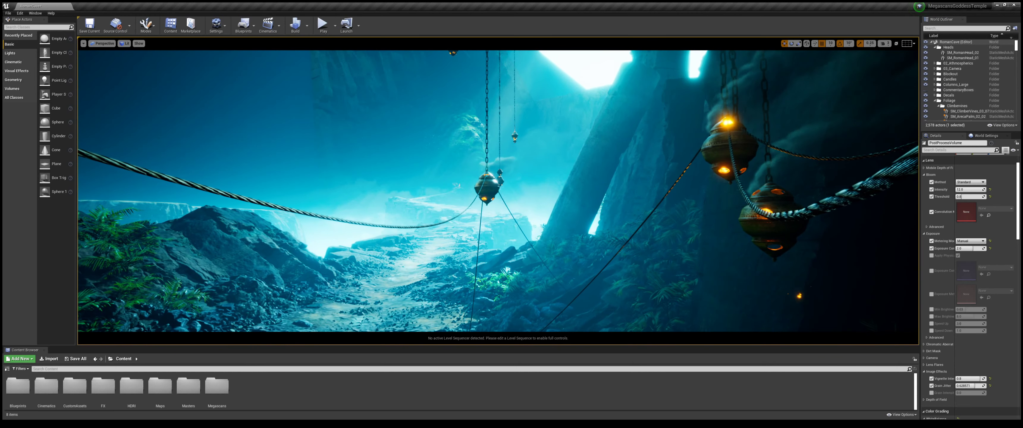
scroll(967, 117, down, 5)
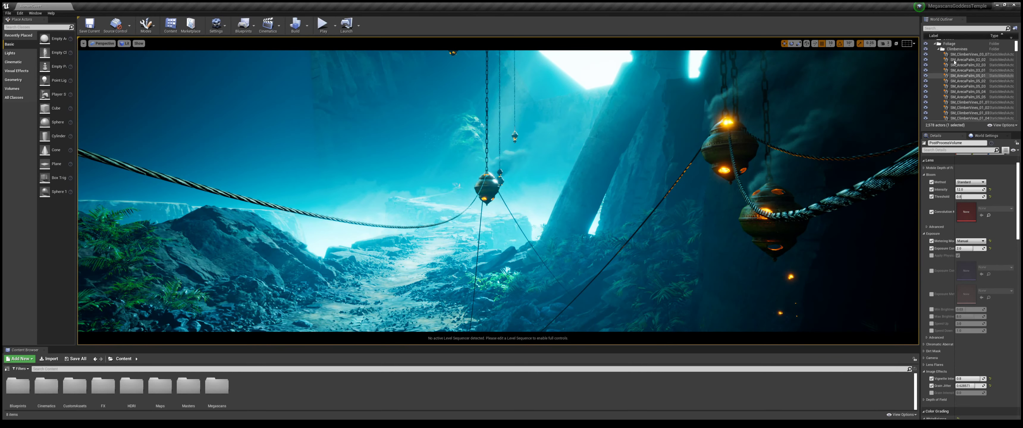
Step: Collapse the Foliage, HangingLanterns, Particles and ScaleMan folders and select the FakeIndirect folder
click(935, 53)
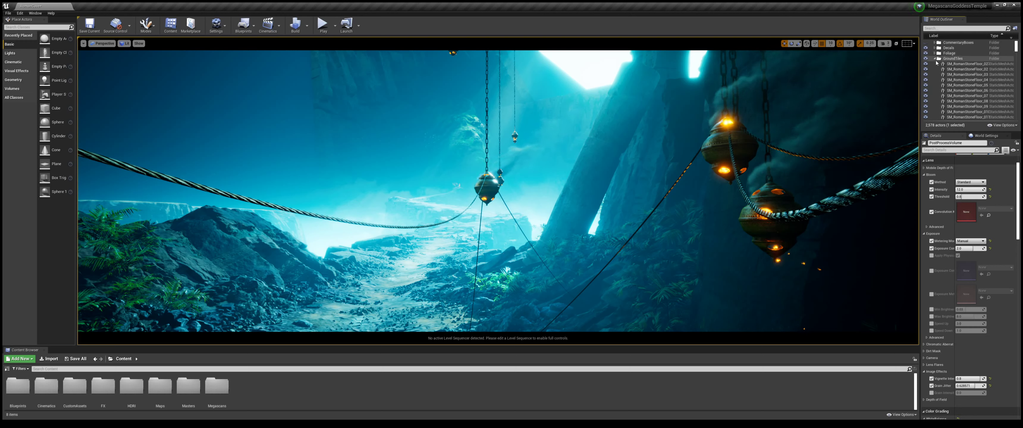
click(935, 64)
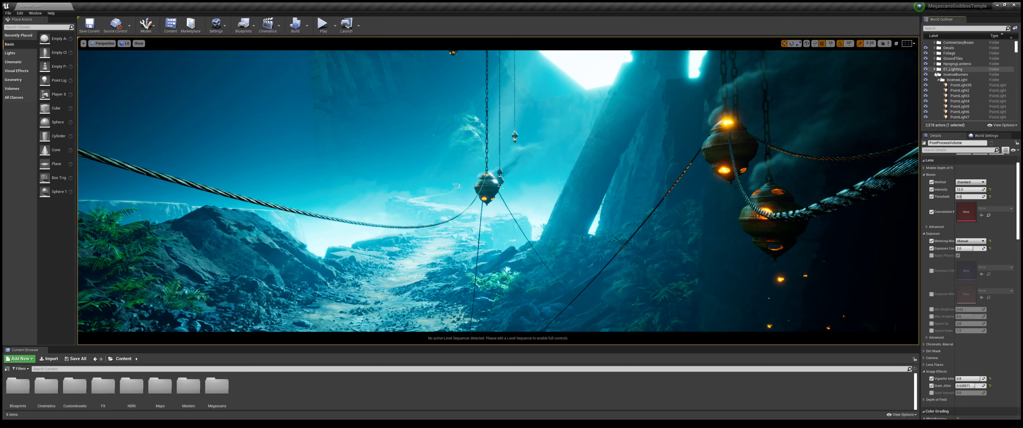
click(935, 85)
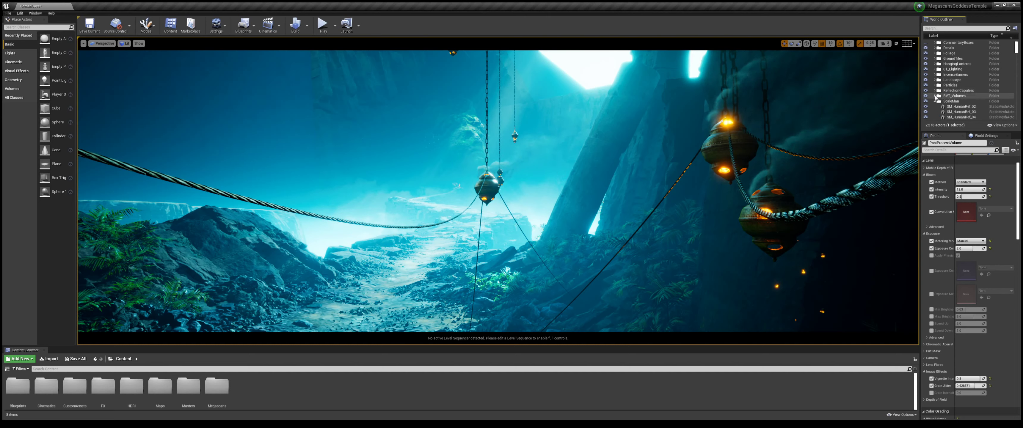
click(935, 101)
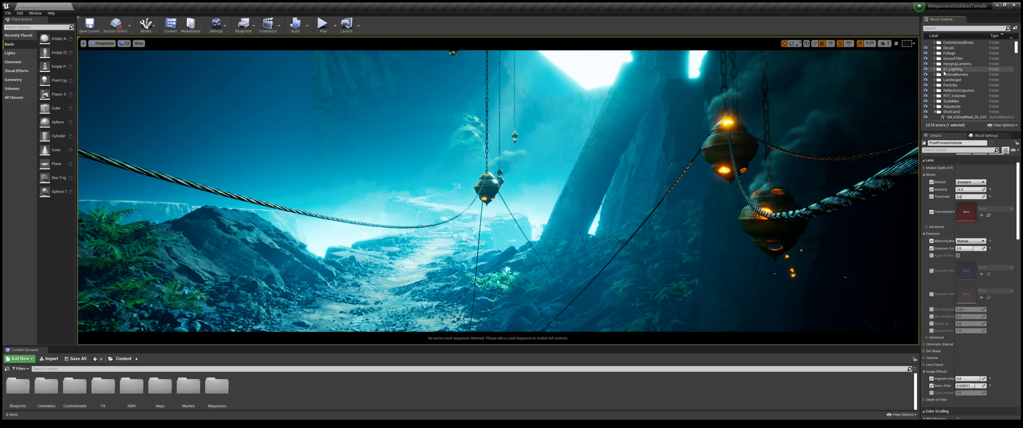
click(962, 75)
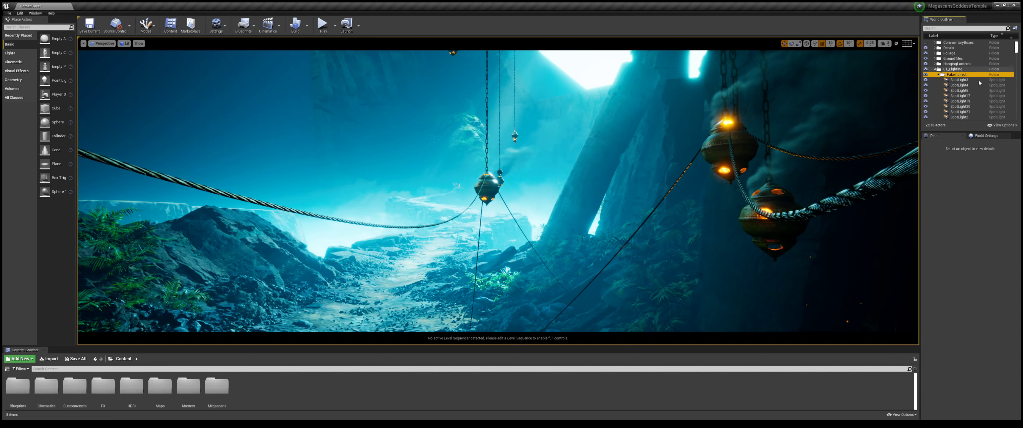
scroll(1015, 50, down, 2)
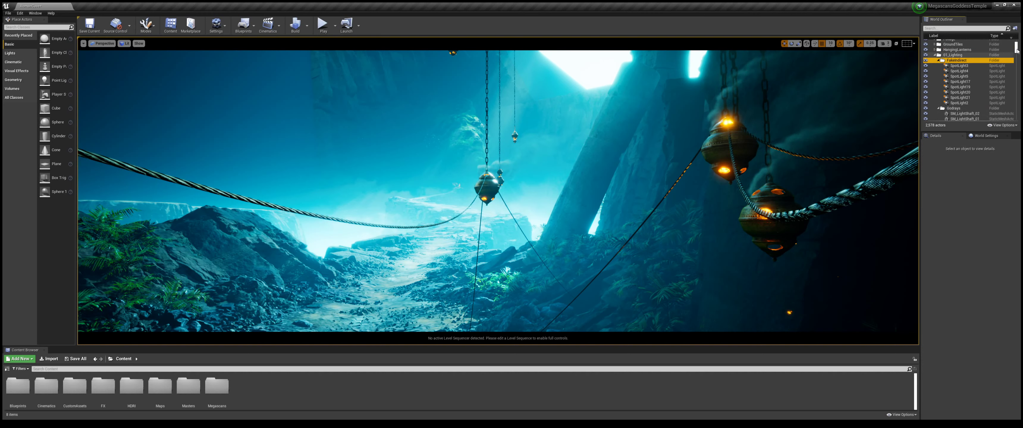
Step: Toggle the FakeIndirect spotlights and 01_Lighting light shafts off and on to compare the lighting
click(926, 60)
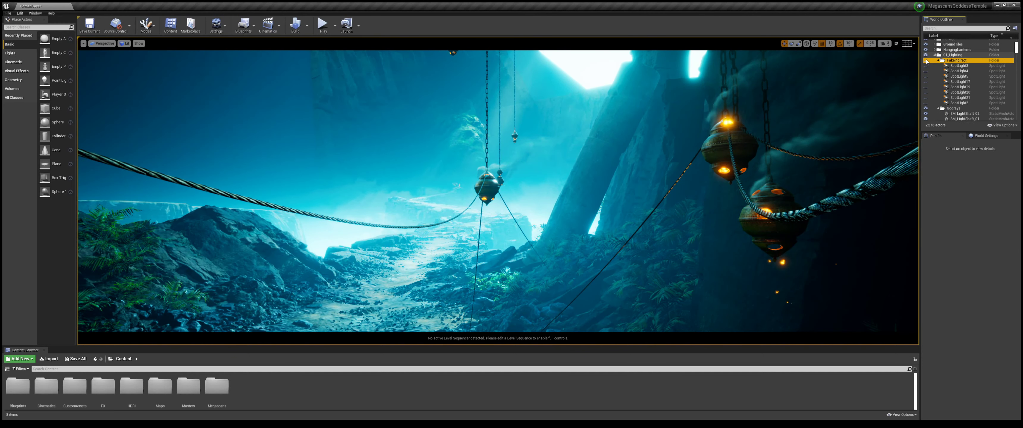
click(926, 61)
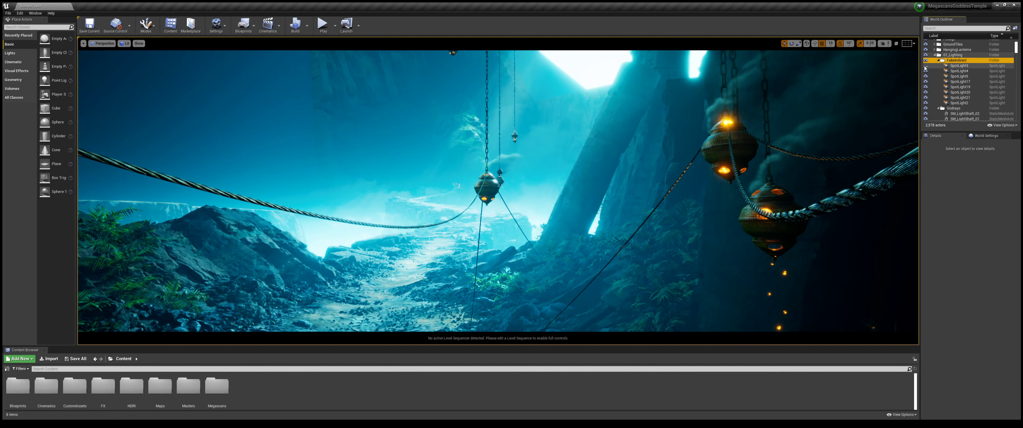
drag(926, 67, 926, 103)
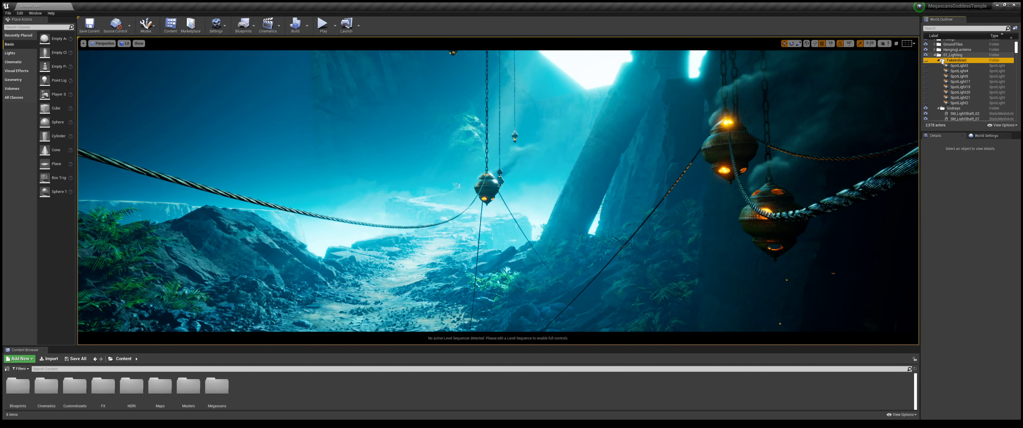
click(925, 55)
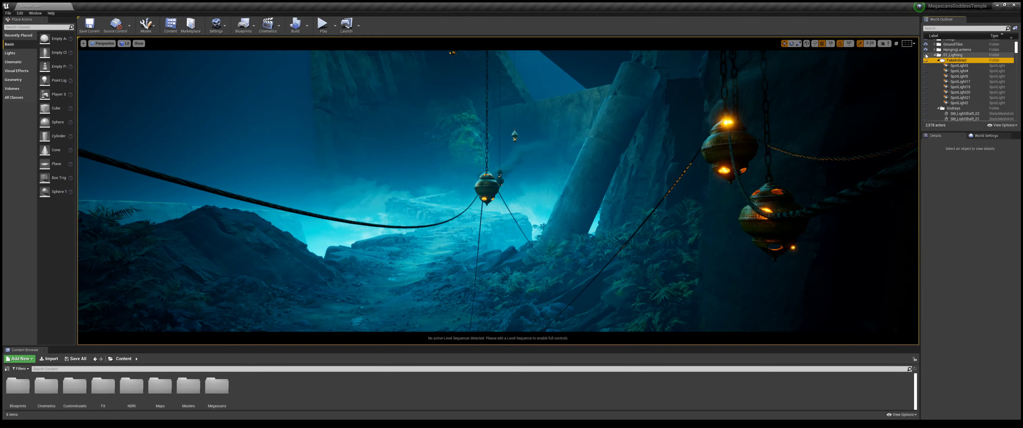
click(925, 54)
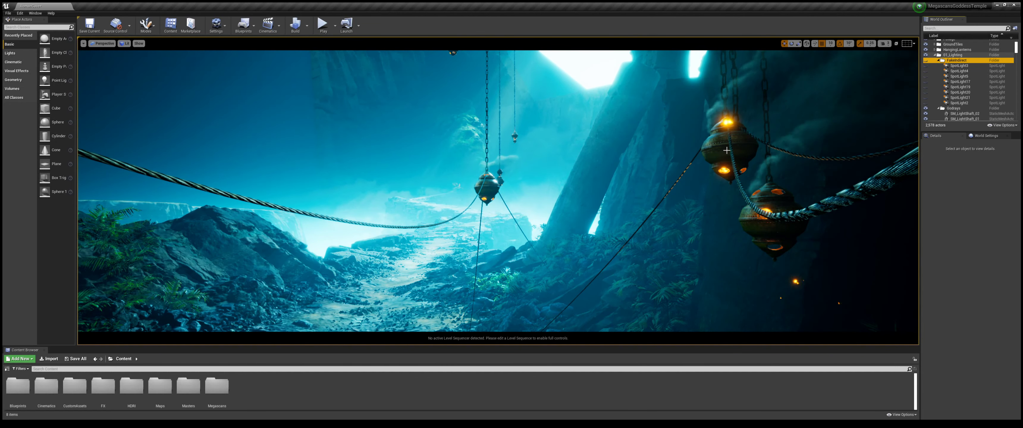
click(925, 60)
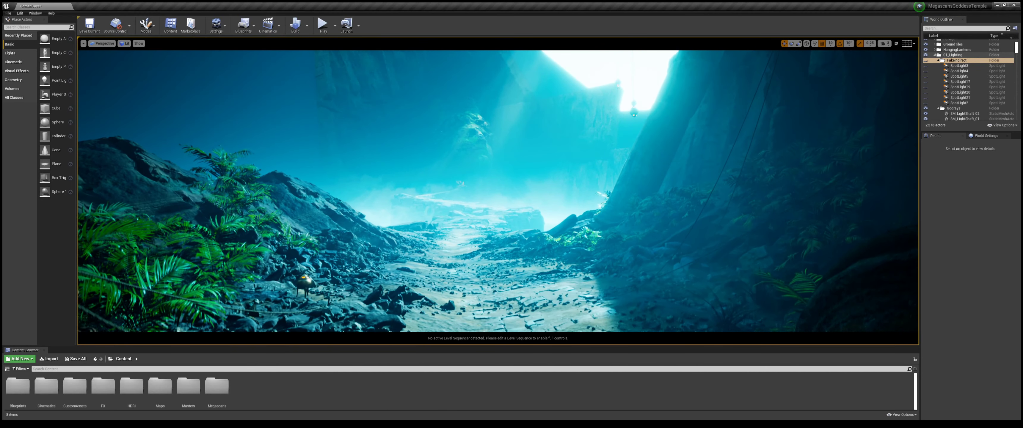
click(925, 58)
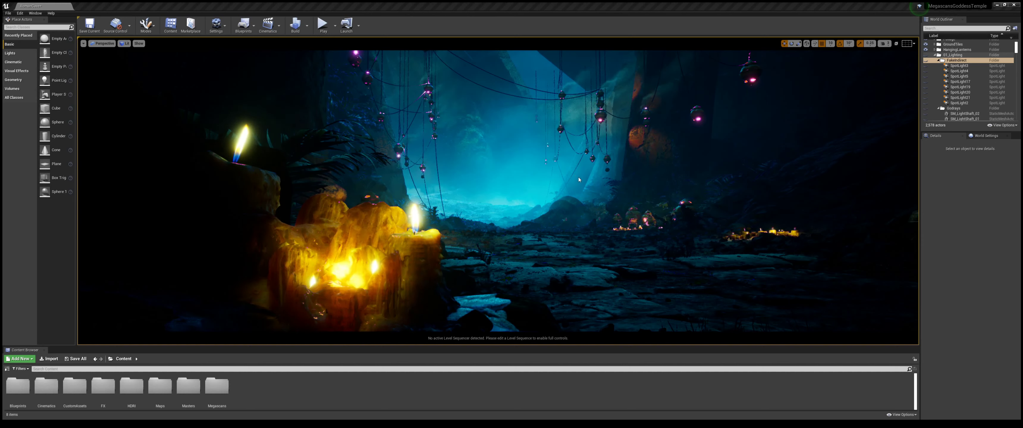
Step: Select fog cards Plane_016 and Plane_014, then select and collapse the RomanCave level tree
click(483, 166)
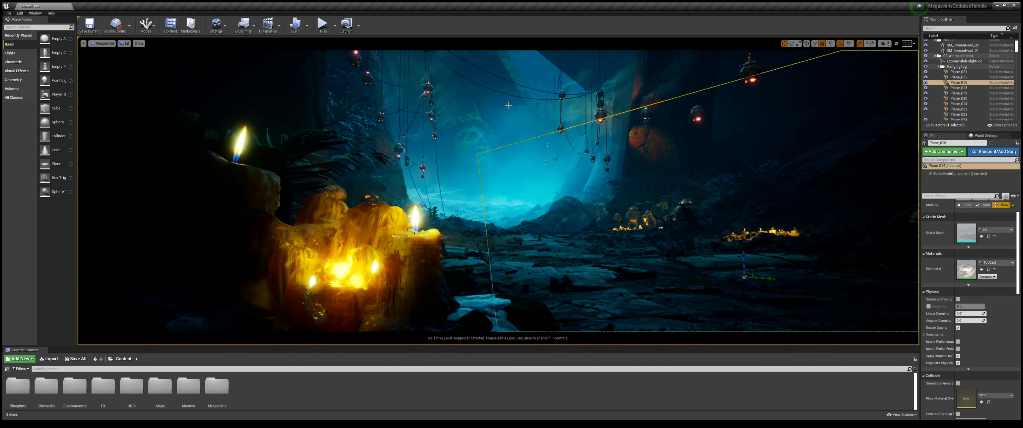
click(527, 108)
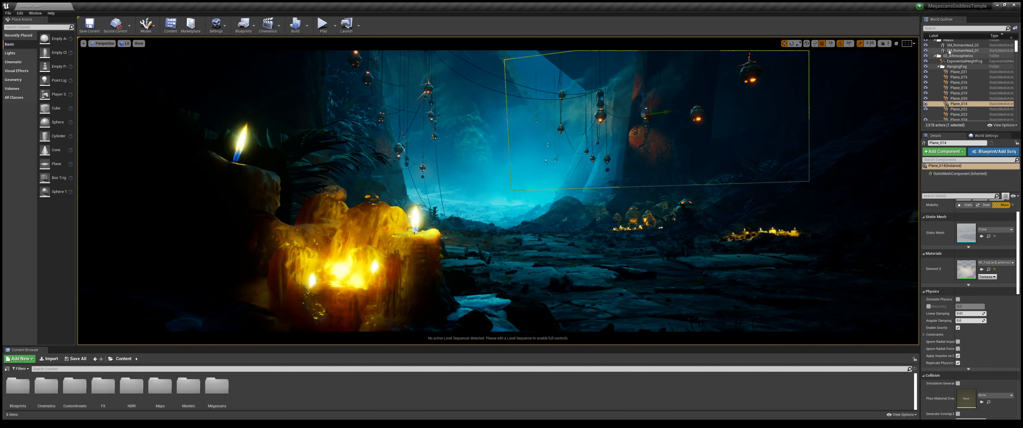
click(933, 42)
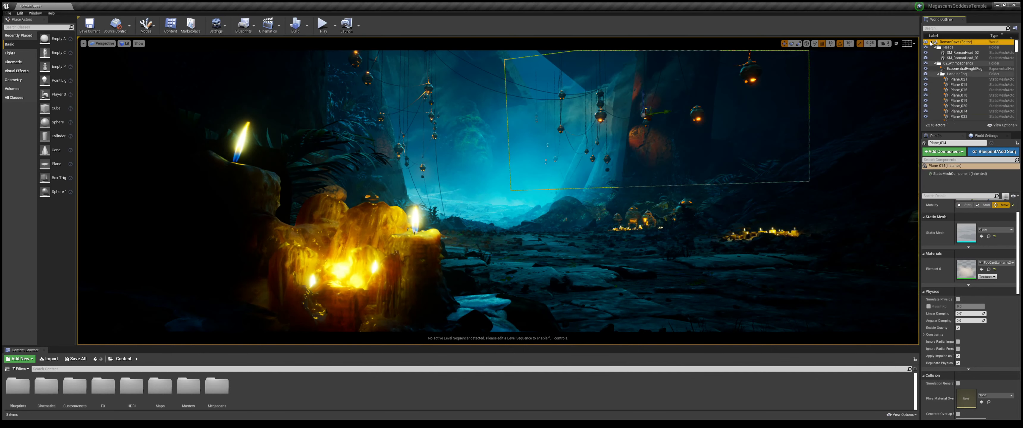
click(932, 42)
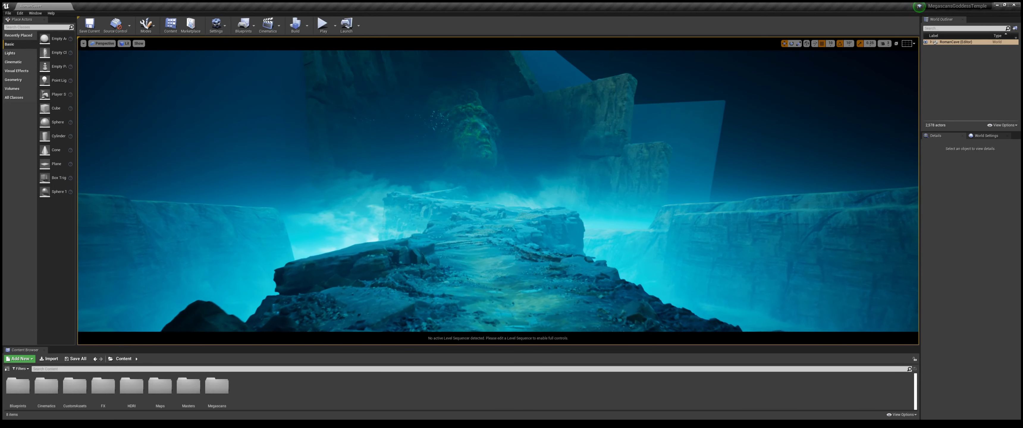
Step: Hide the Cube_027 and Cube_019 planes in front of the statue head, leaving nothing selected
click(702, 123)
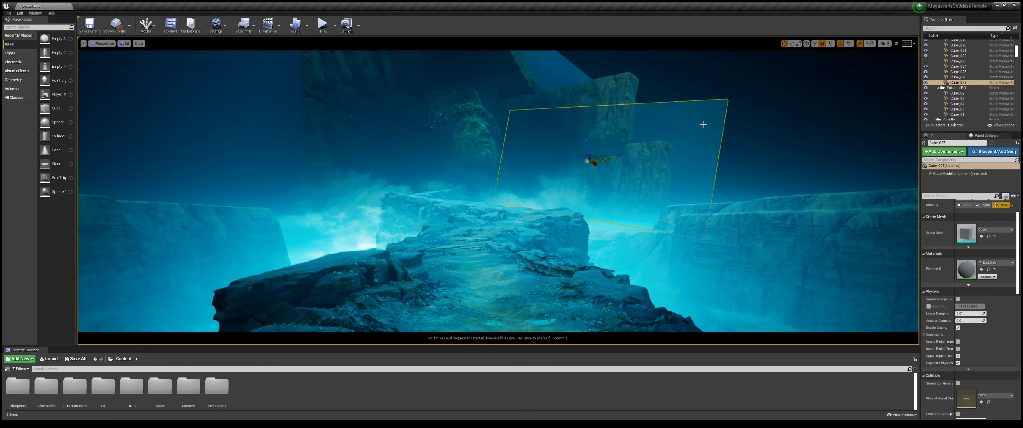
click(926, 83)
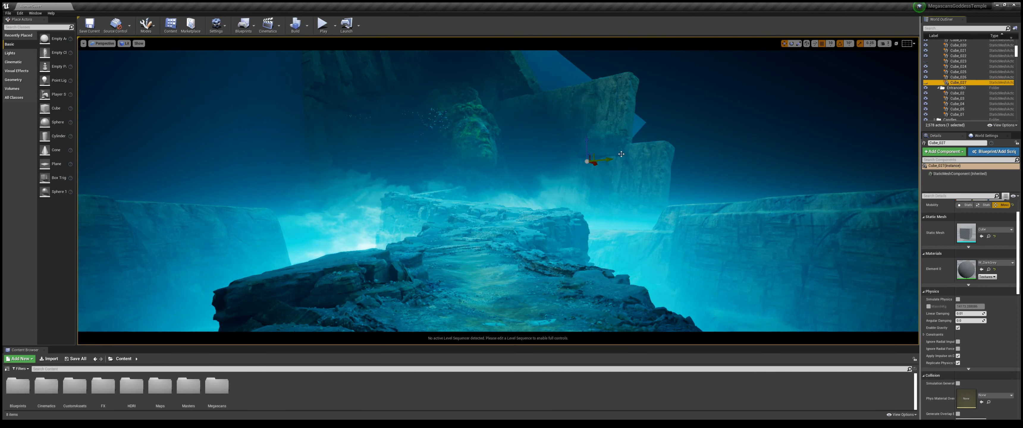
click(644, 123)
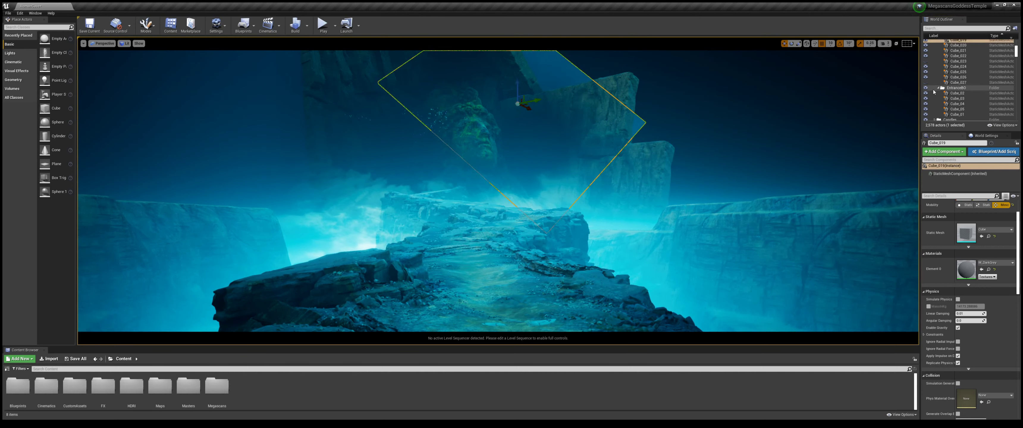
click(926, 42)
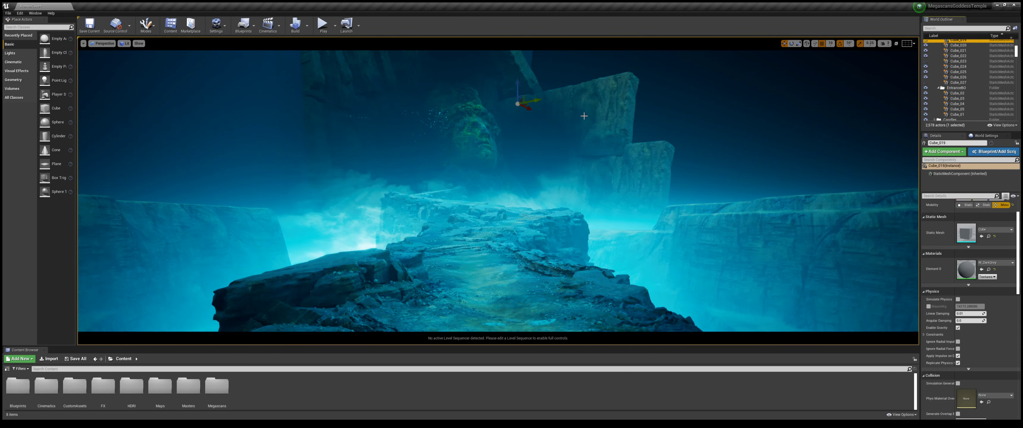
click(777, 122)
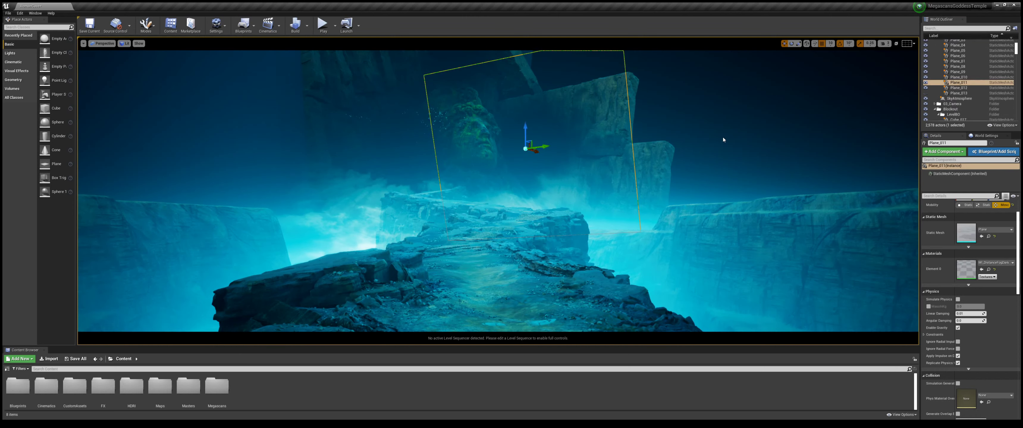
key(Escape)
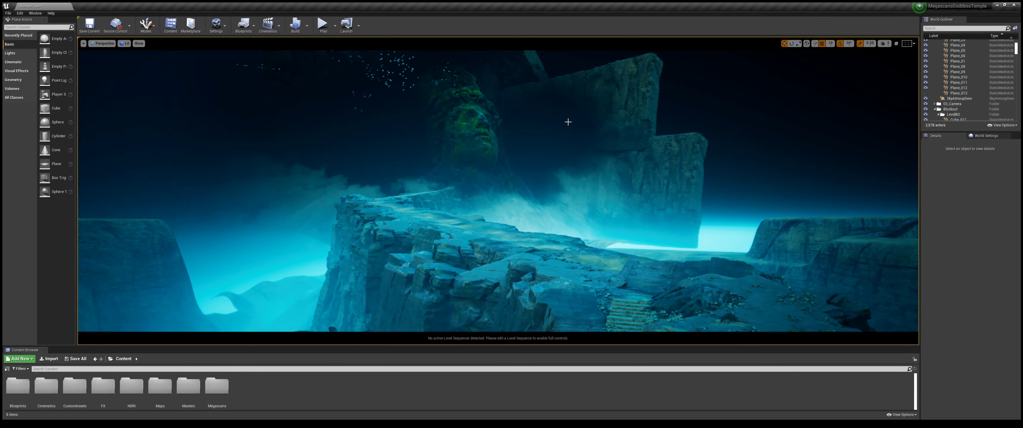
Step: Hide the fog planes Plane_01, Plane_04, Plane_02 and Plane_05 around the statue head
click(545, 123)
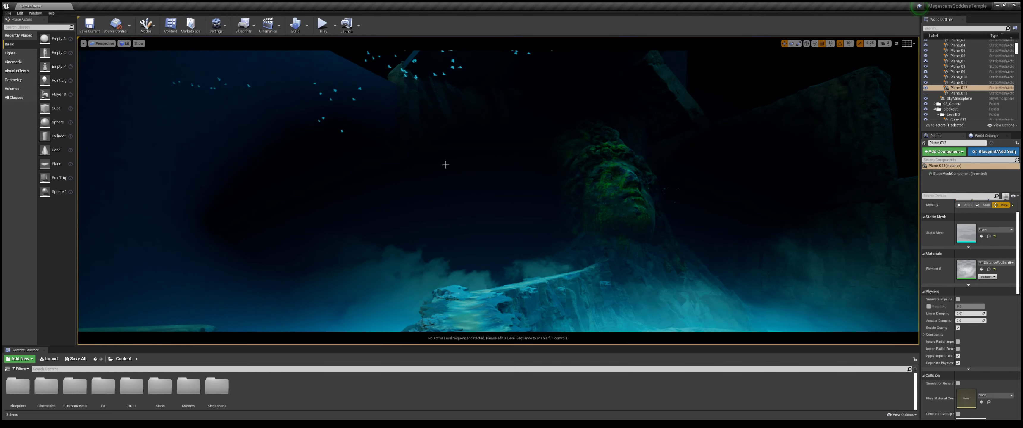
click(446, 165)
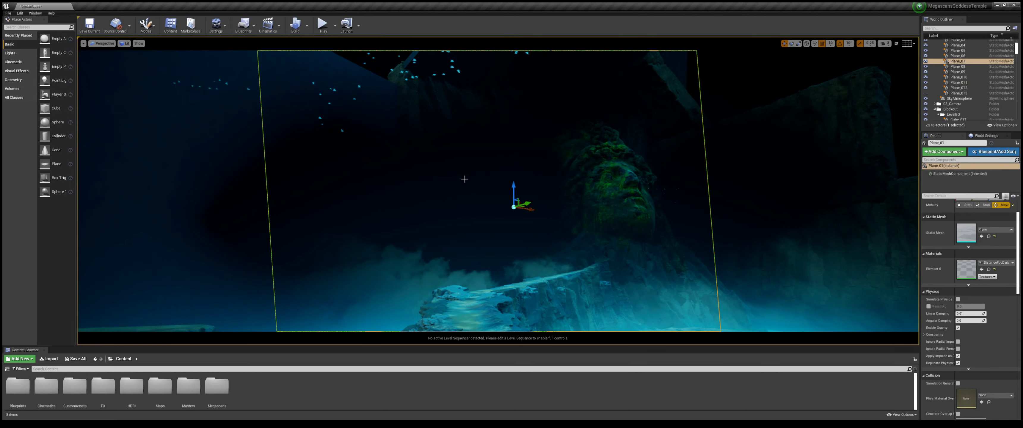
click(925, 61)
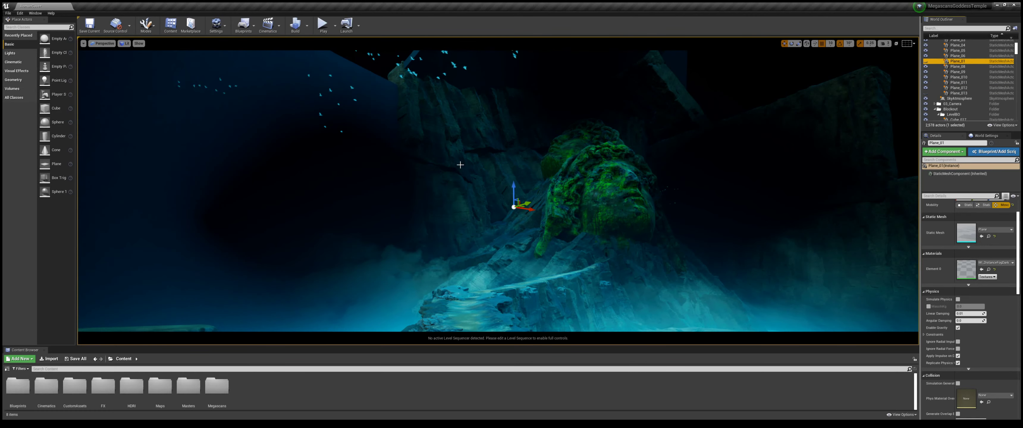
click(413, 178)
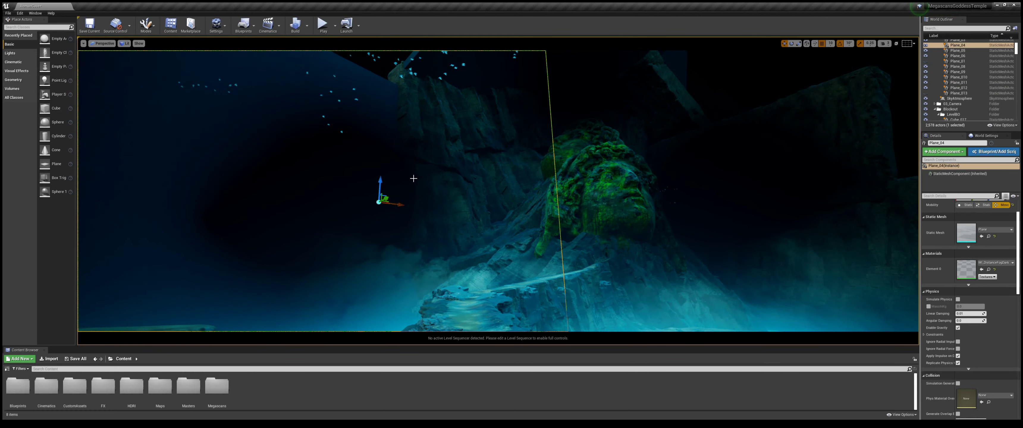
click(926, 46)
click(764, 184)
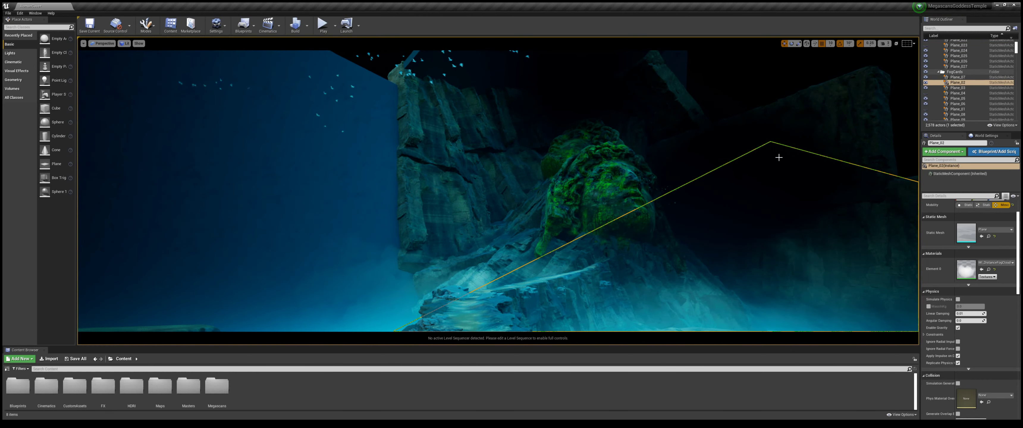
click(926, 83)
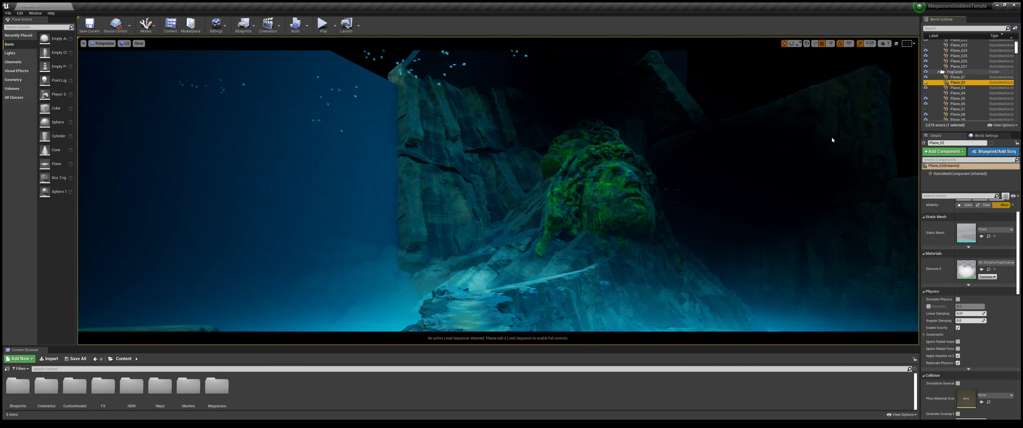
click(727, 183)
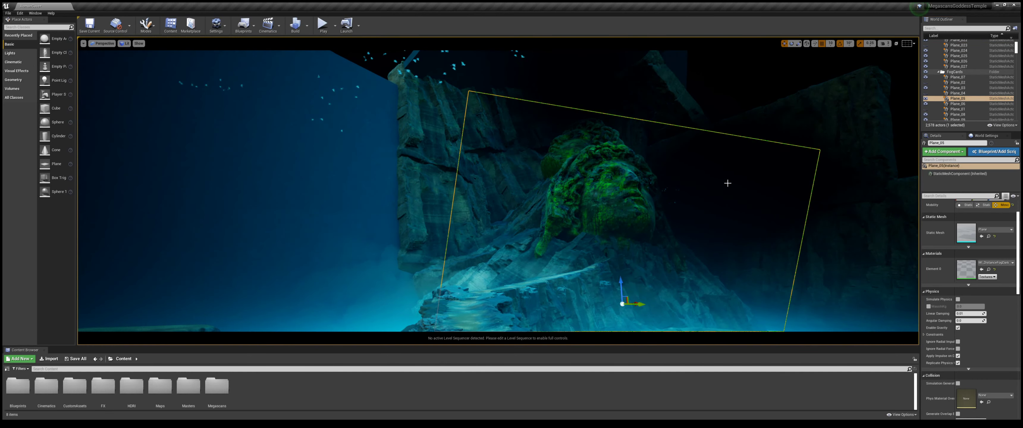
click(926, 98)
Step: Hide fog plane Plane_011 and move the view closer to the statue head
click(754, 162)
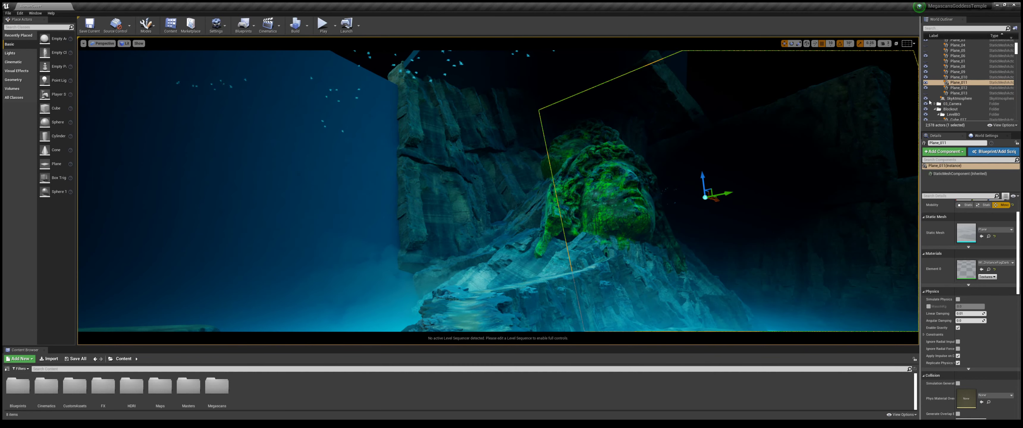
click(925, 84)
mouse_move(694, 238)
right_down()
mouse_move(710, 237)
mouse_move(699, 238)
right_up()
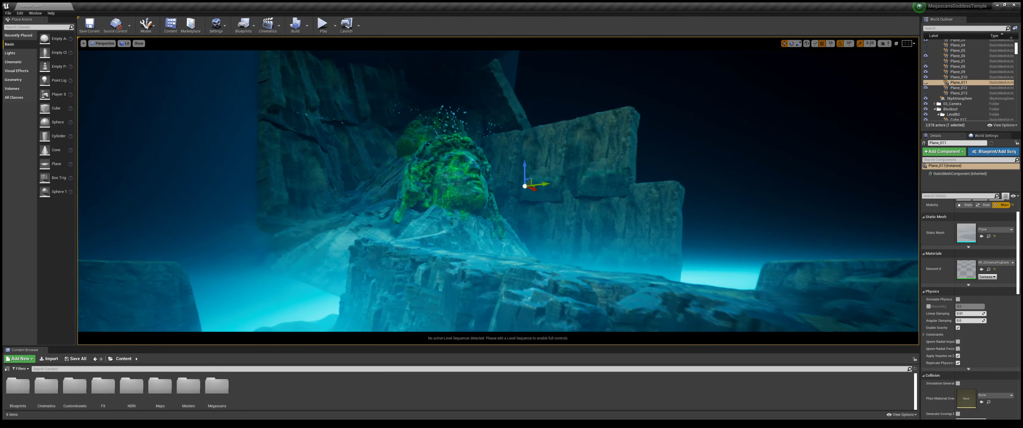
right_drag(699, 238, 738, 151)
click(776, 130)
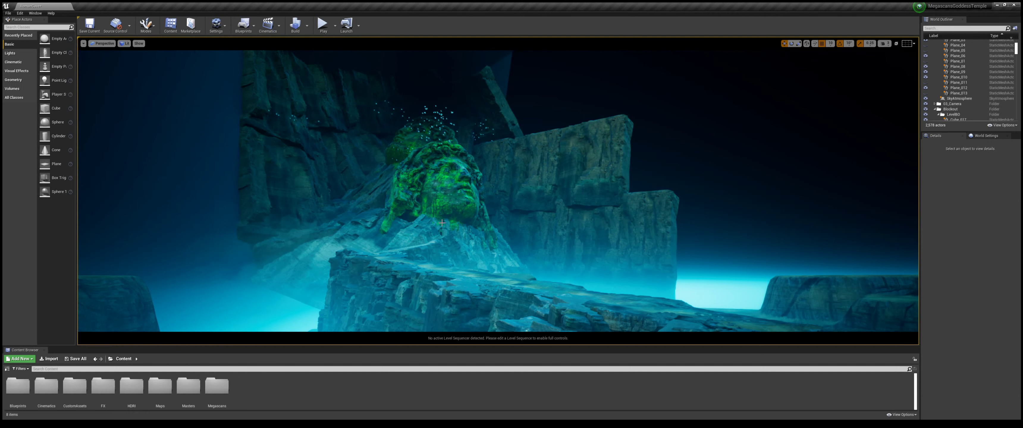
right_drag(449, 237, 447, 238)
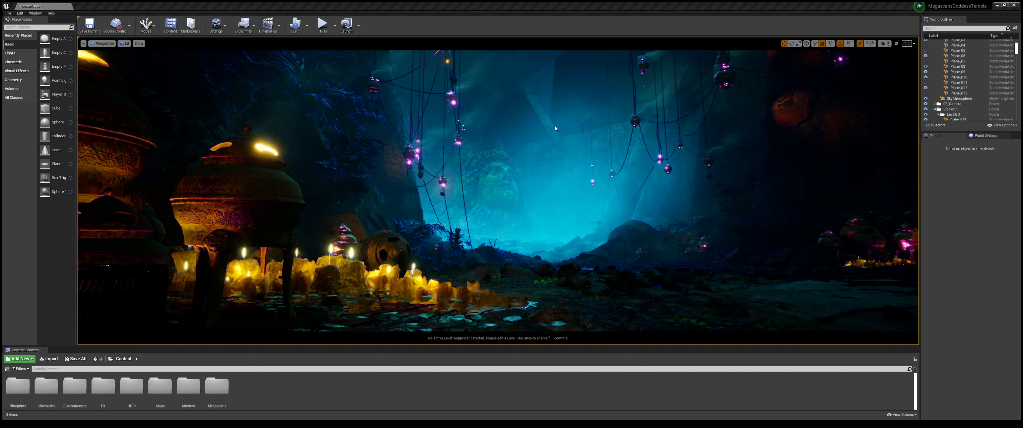
Step: Select the PostProcessVolume in the World Outliner to show its settings
click(577, 176)
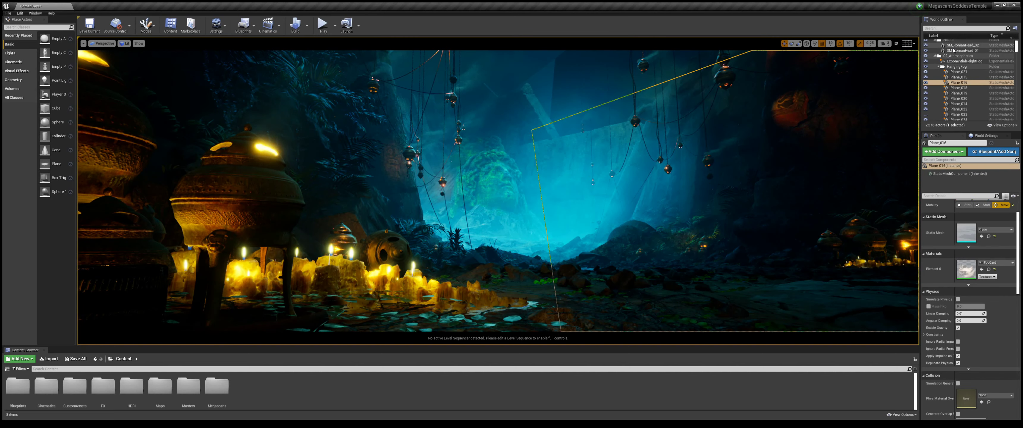
scroll(952, 50, up, 1)
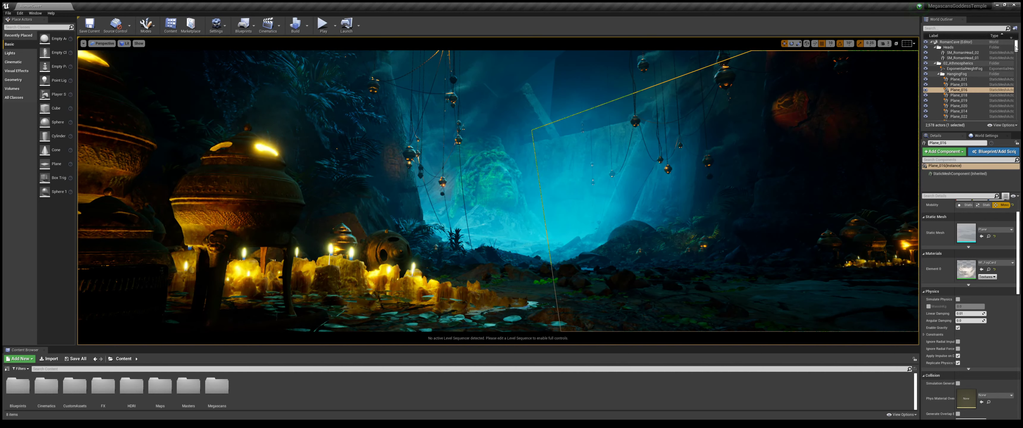
drag(1015, 44, 1015, 115)
click(959, 117)
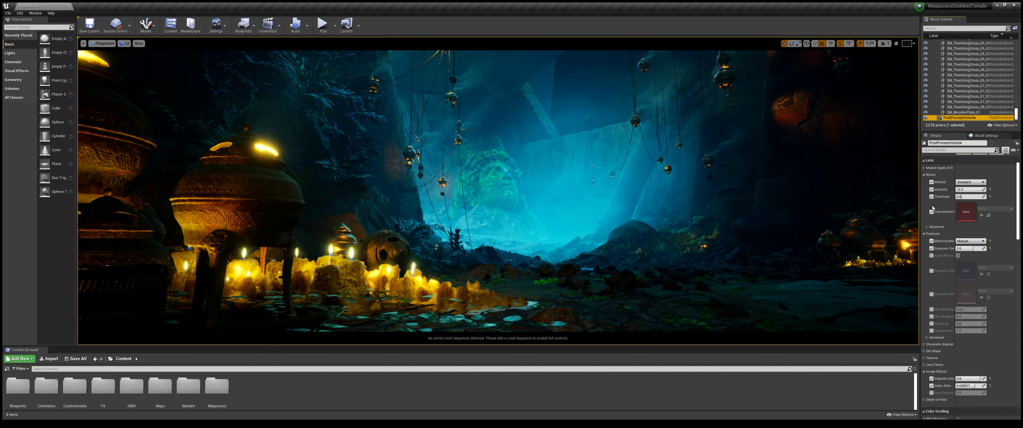
Step: Expand the advanced exposure histogram settings in the Details panel
scroll(1010, 254, up, 2)
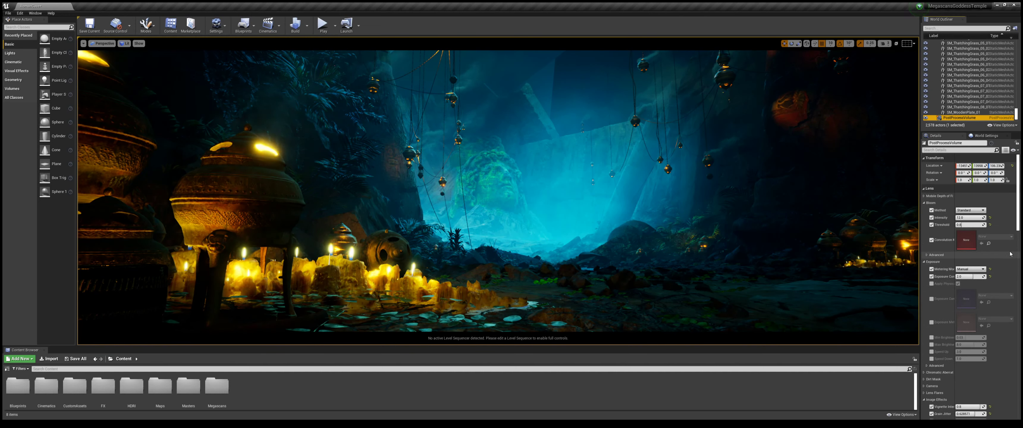
scroll(1000, 211, down, 2)
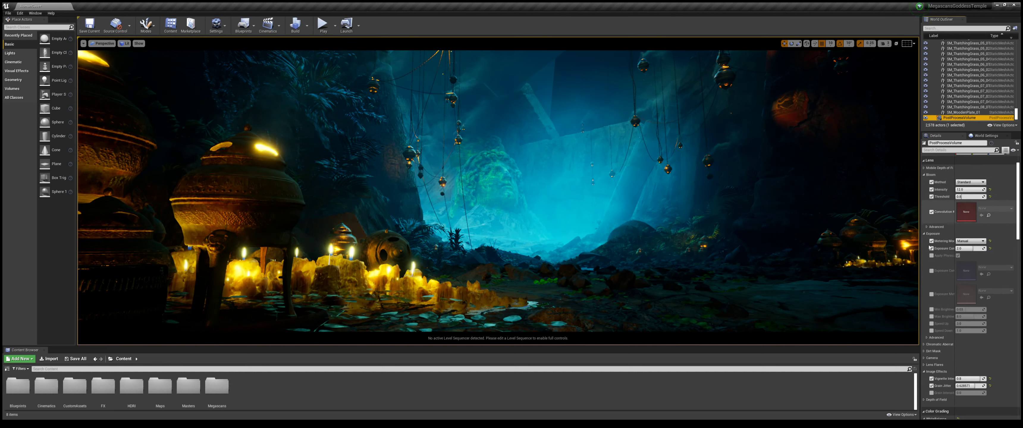
scroll(977, 182, down, 5)
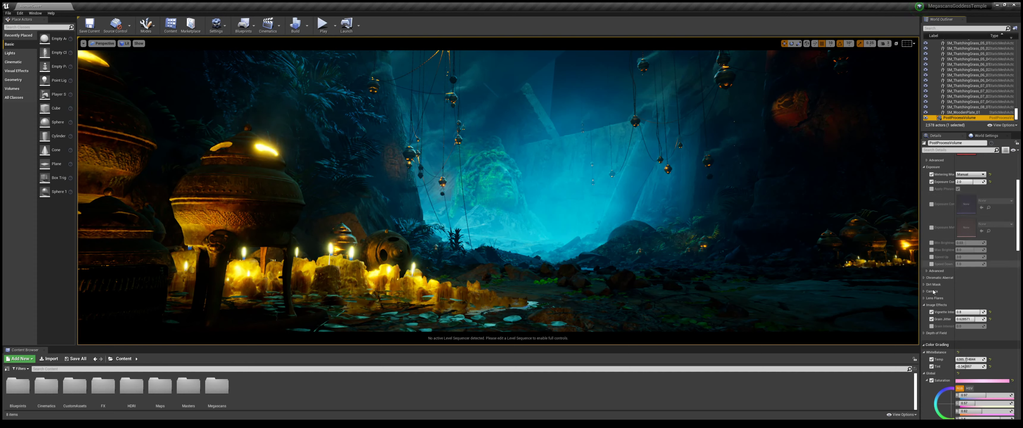
scroll(931, 242, down, 4)
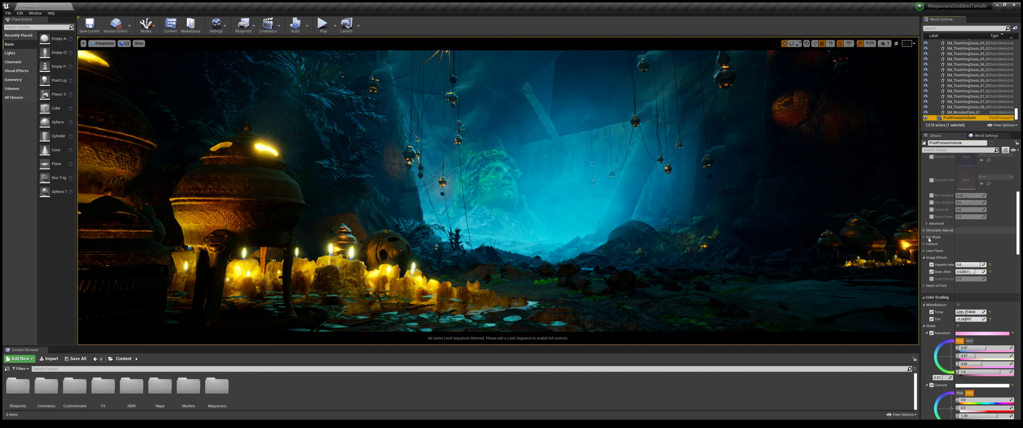
click(927, 224)
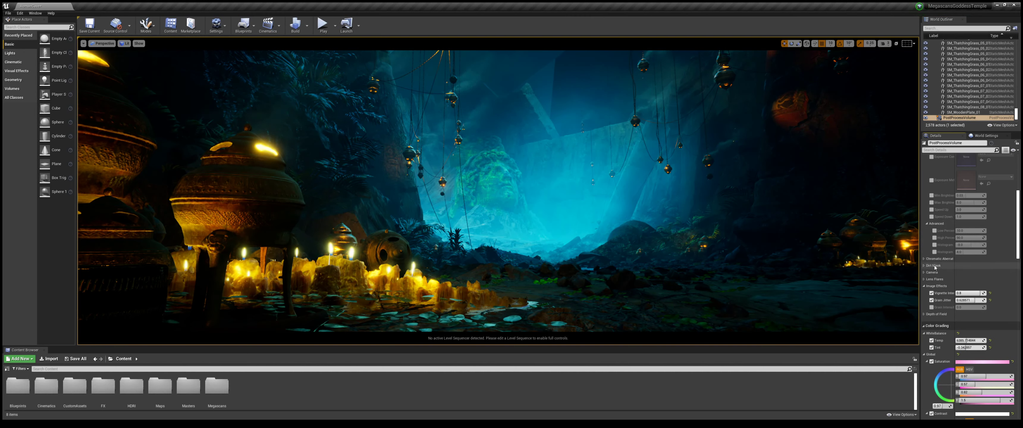
scroll(928, 263, down, 1)
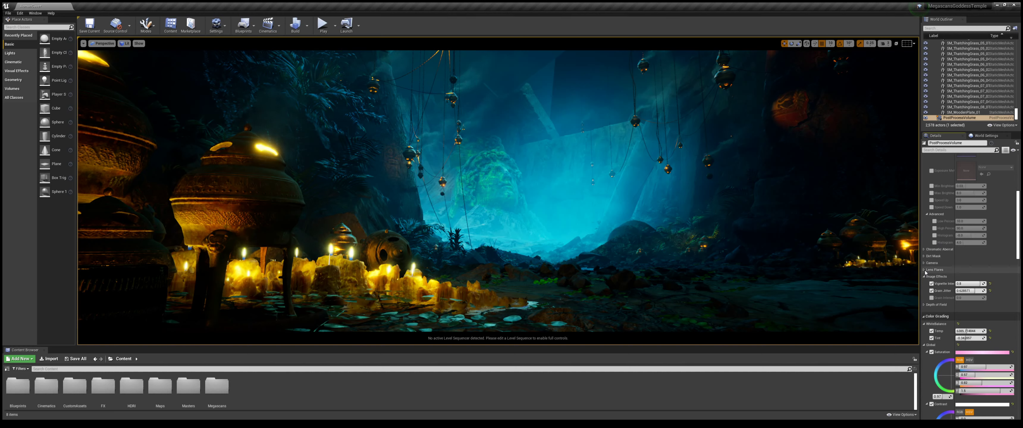
Step: Override the lens flare intensity to 0.5 and enable the lens flare tint override
click(923, 270)
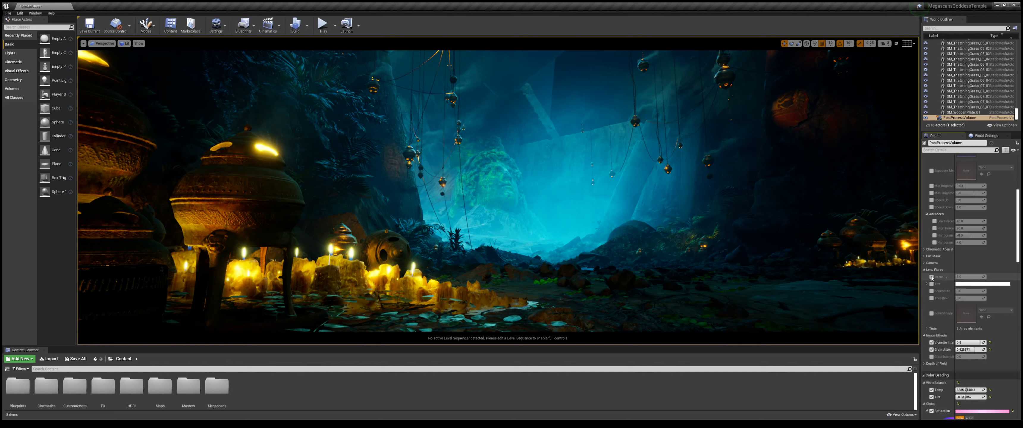
click(931, 277)
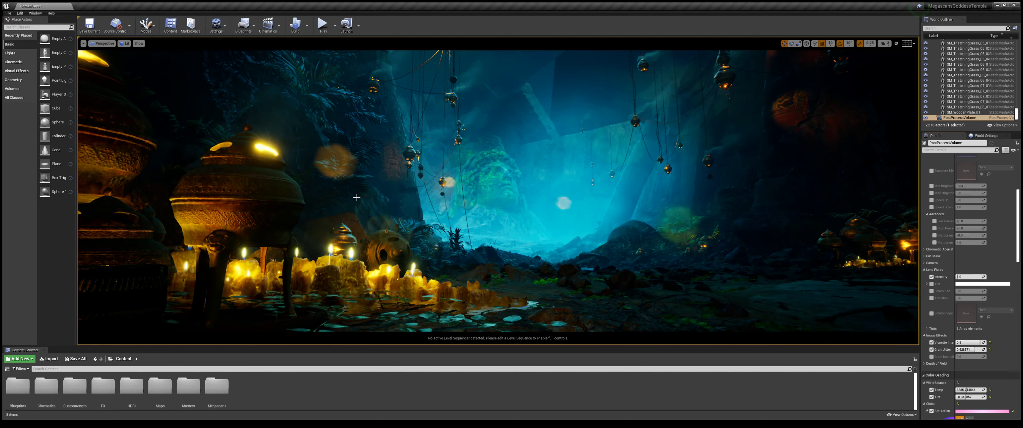
drag(970, 276, 959, 277)
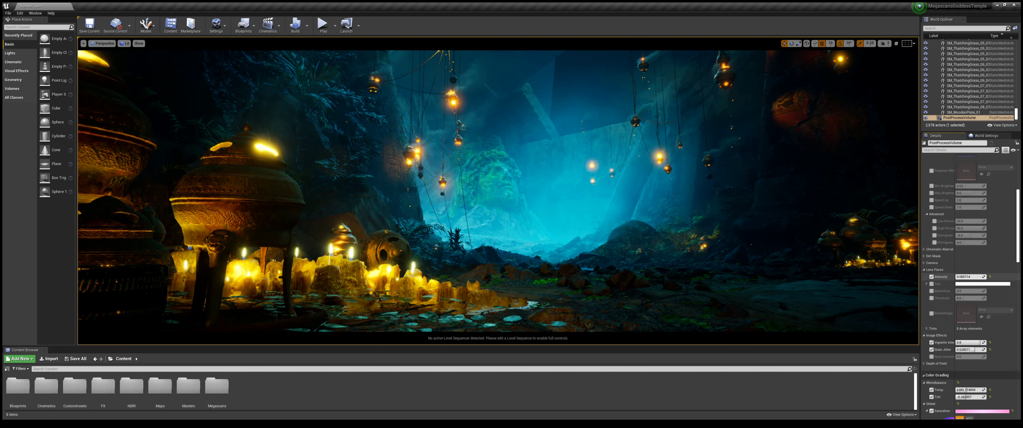
drag(959, 277, 973, 277)
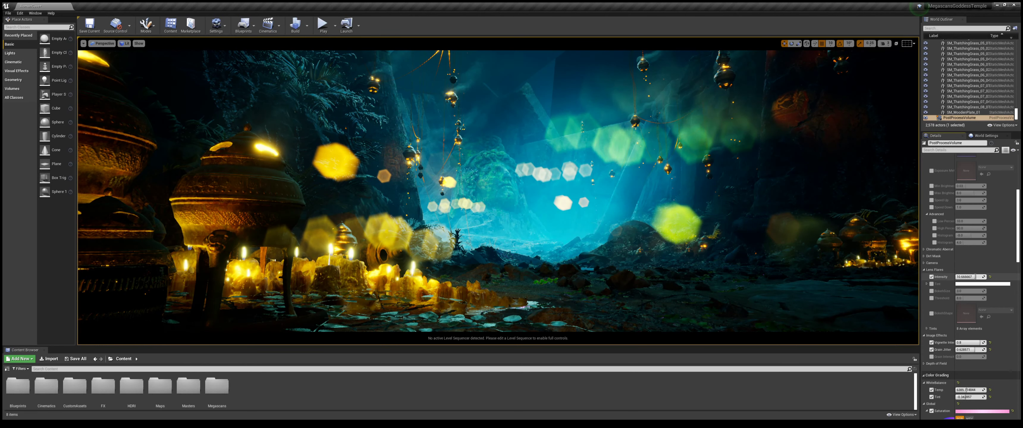
click(989, 277)
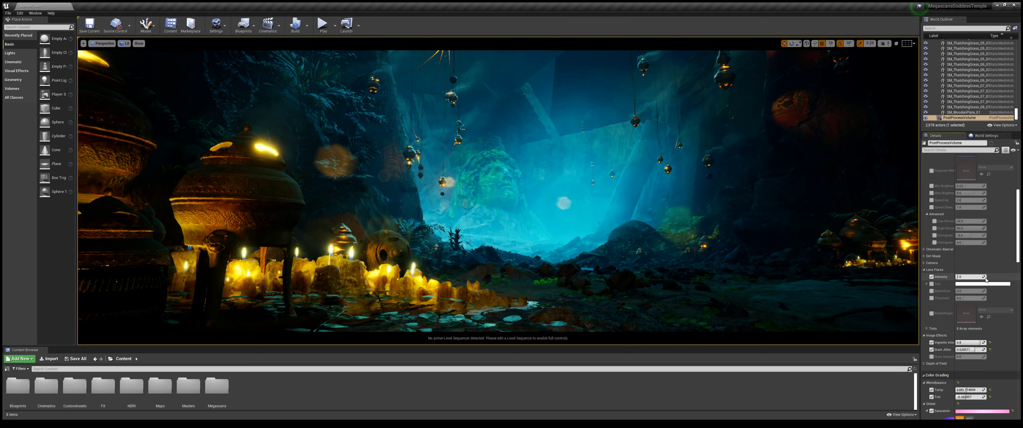
click(971, 278)
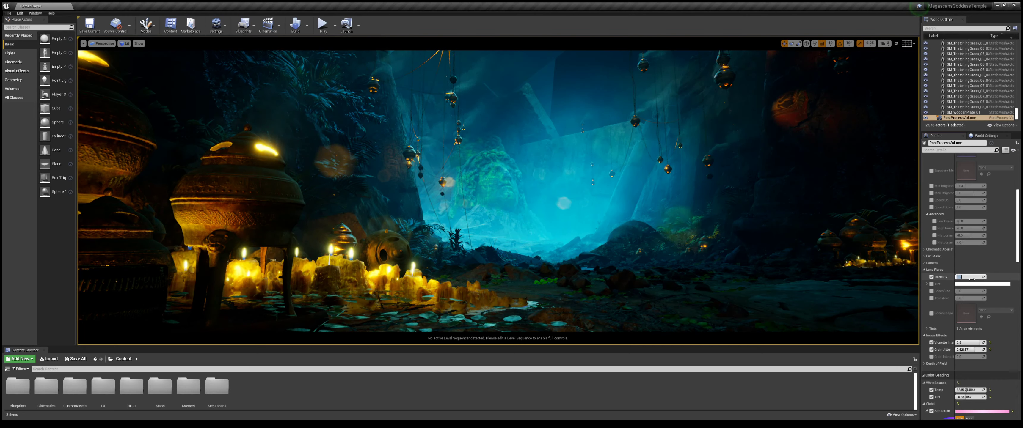
text(.5)
key(Return)
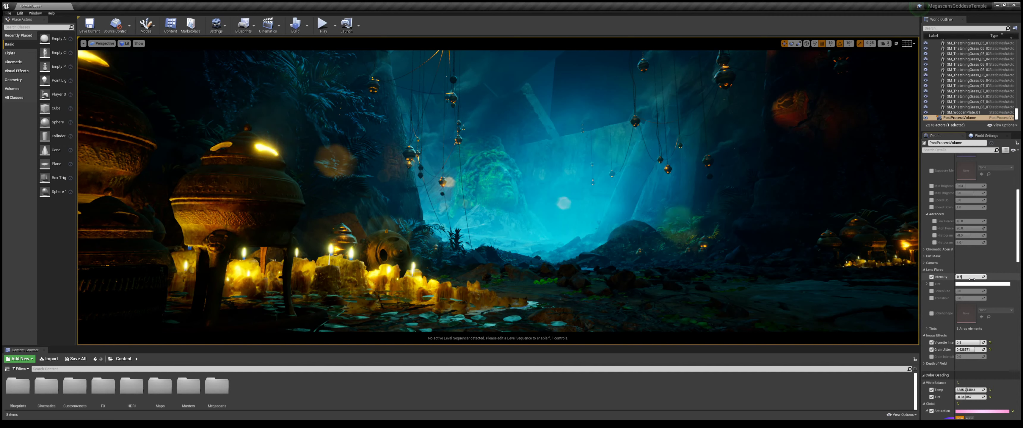
click(932, 284)
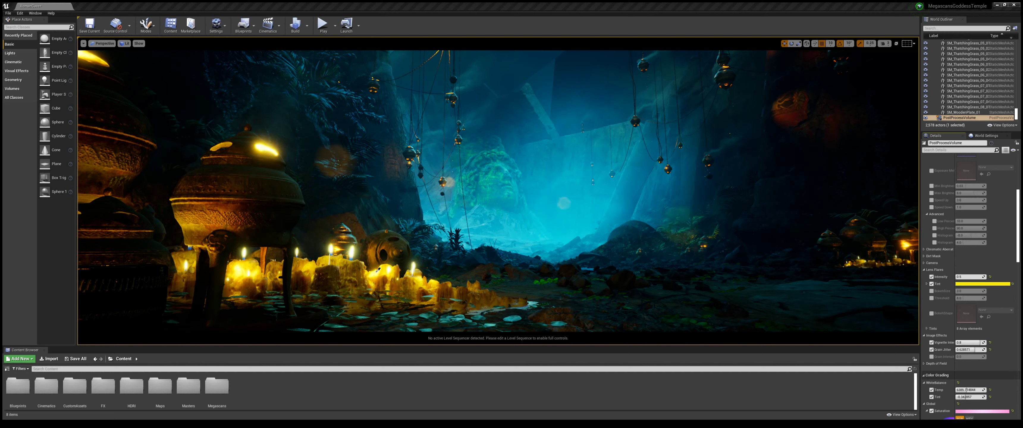
click(356, 251)
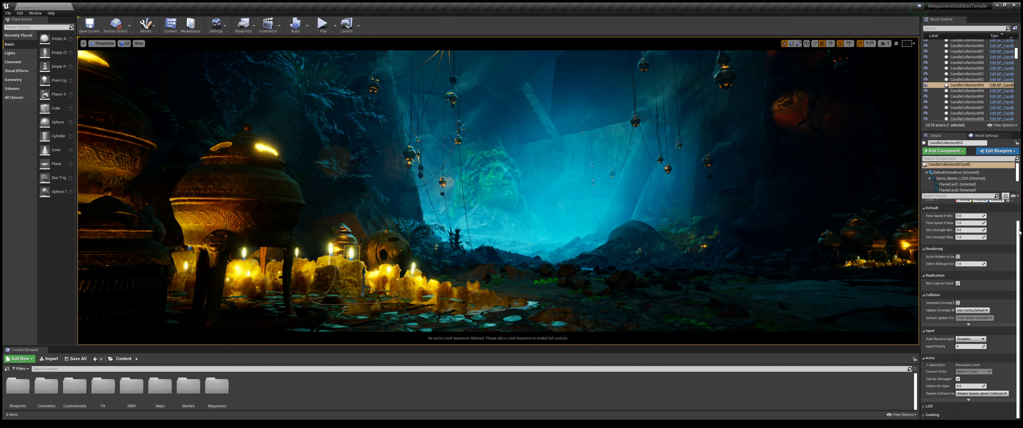
drag(1018, 234, 1019, 263)
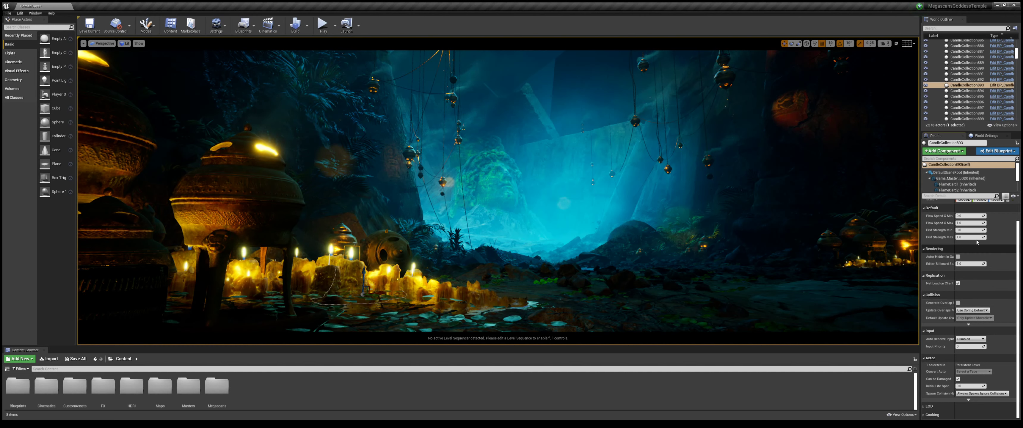
scroll(968, 247, up, 2)
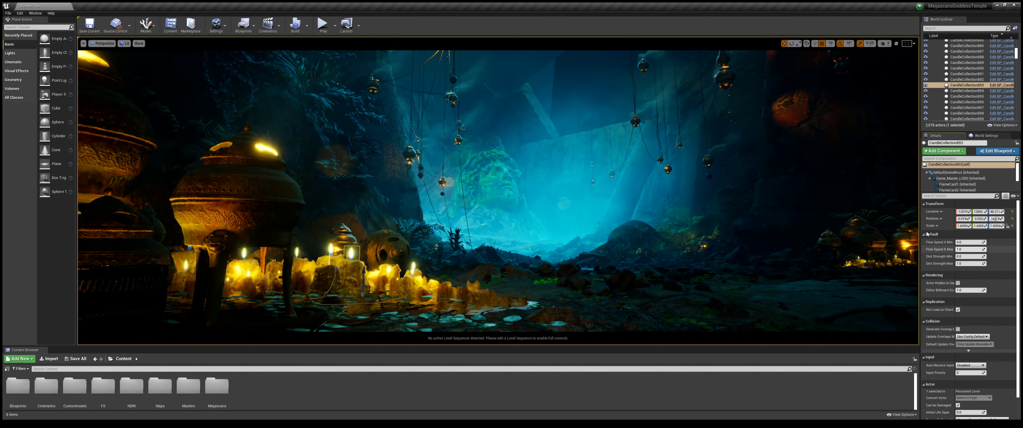
scroll(927, 234, down, 2)
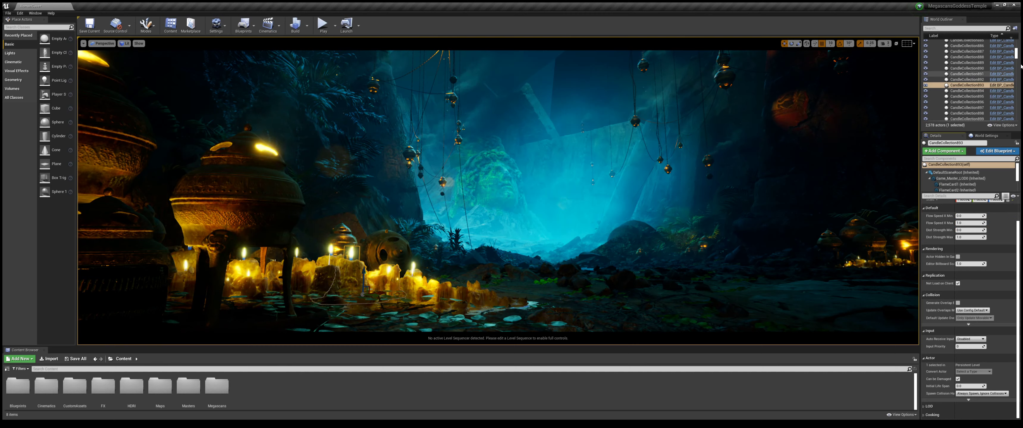
drag(1016, 53, 1015, 115)
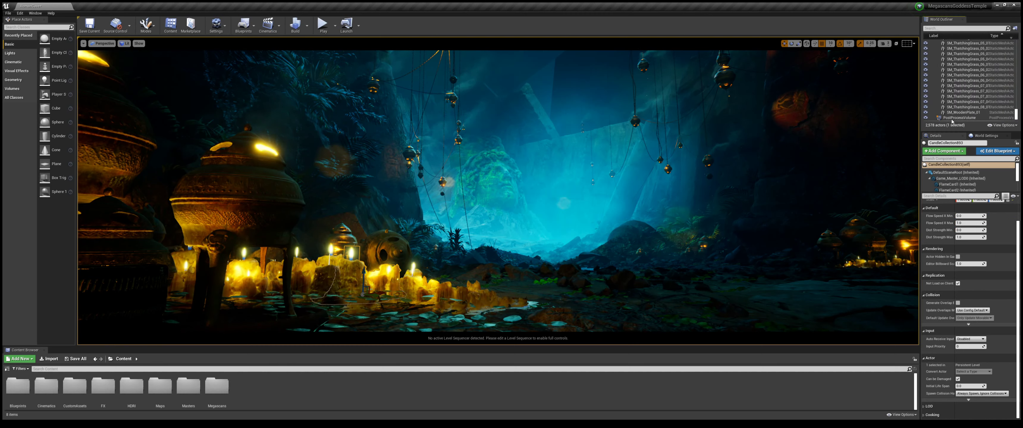
Step: Reselect the PostProcessVolume and scroll its Details up to the Transform, Lens and Bloom settings
click(940, 118)
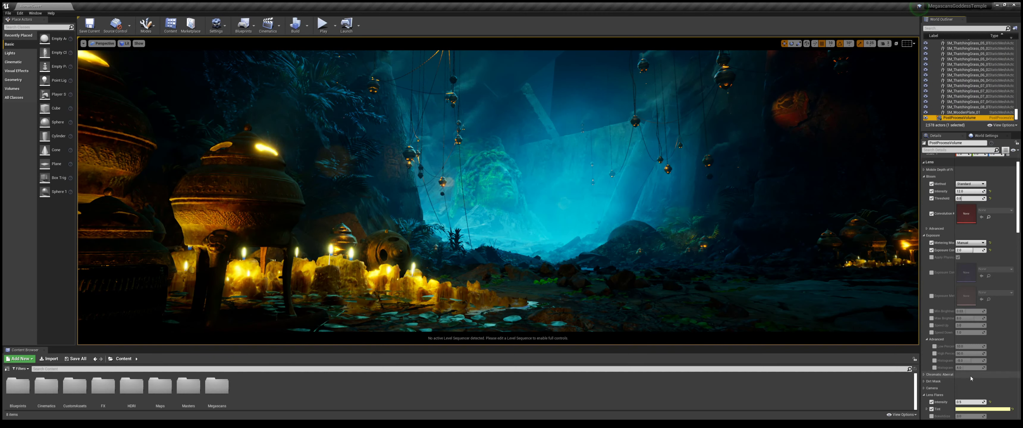
scroll(966, 230, down, 7)
scroll(967, 231, up, 8)
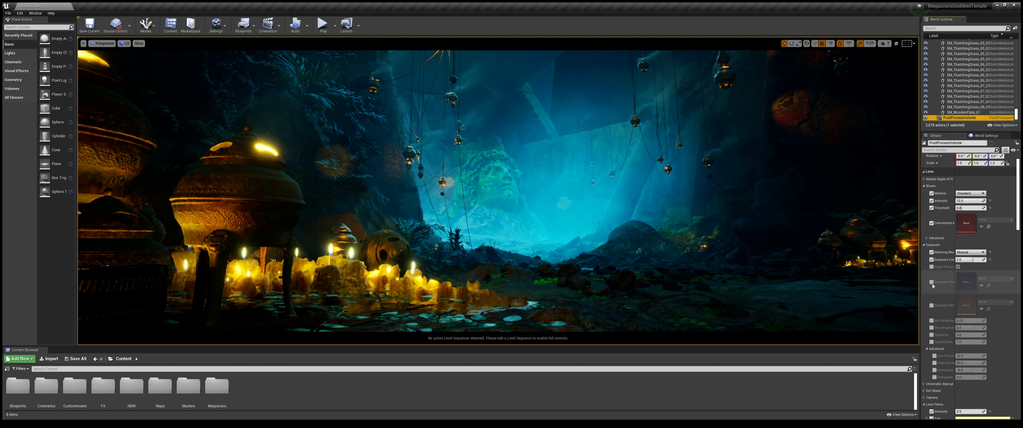
scroll(945, 257, up, 2)
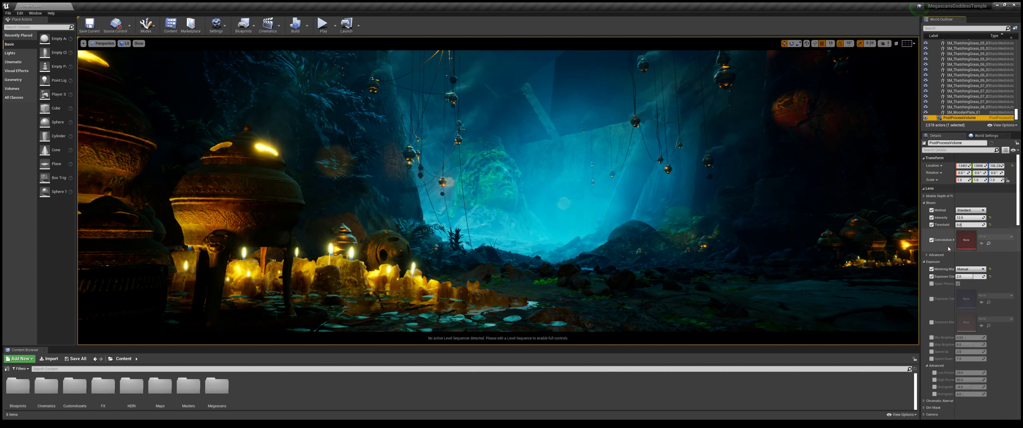
scroll(948, 249, down, 2)
scroll(948, 249, down, 2)
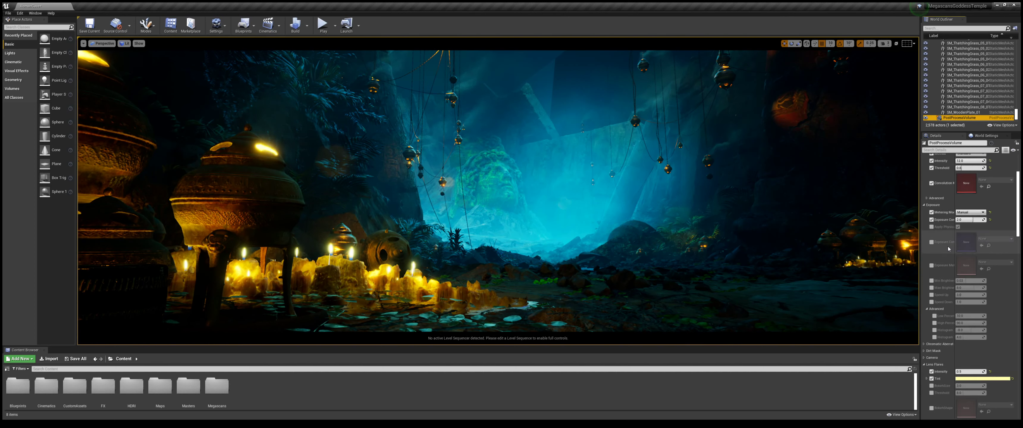
scroll(949, 247, up, 1)
scroll(950, 244, up, 1)
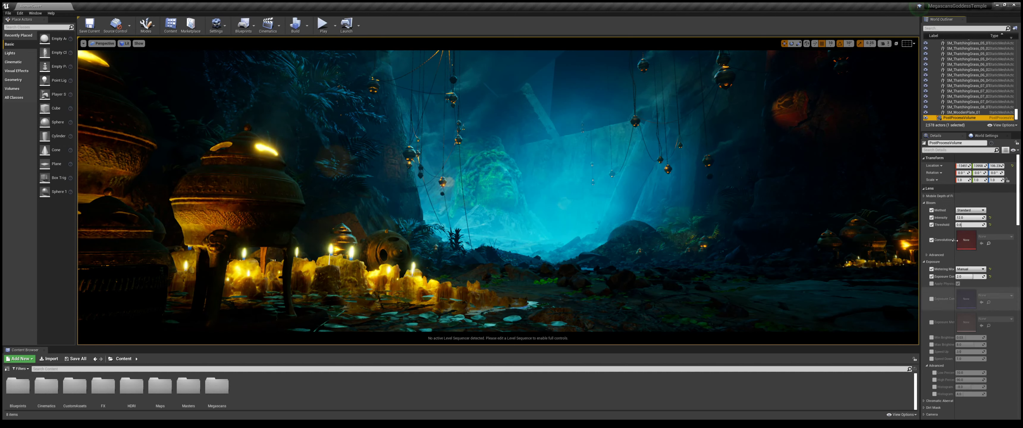
click(929, 256)
scroll(934, 269, down, 1)
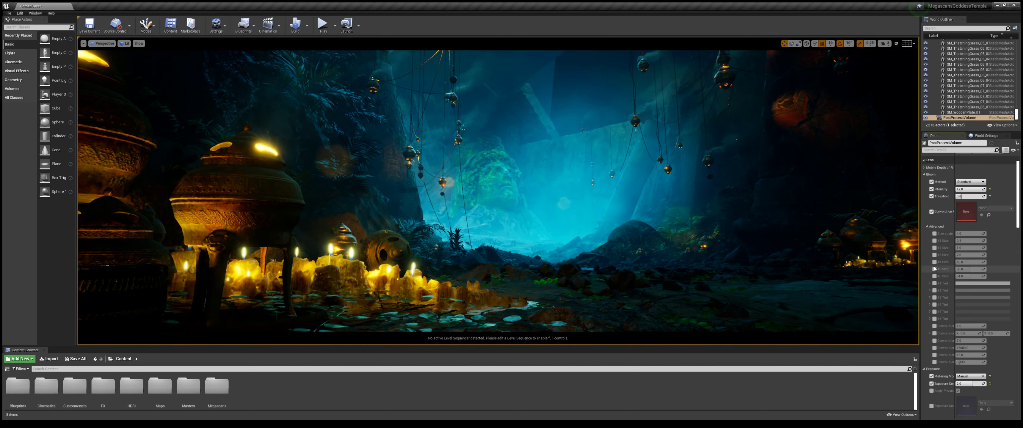
scroll(935, 268, up, 1)
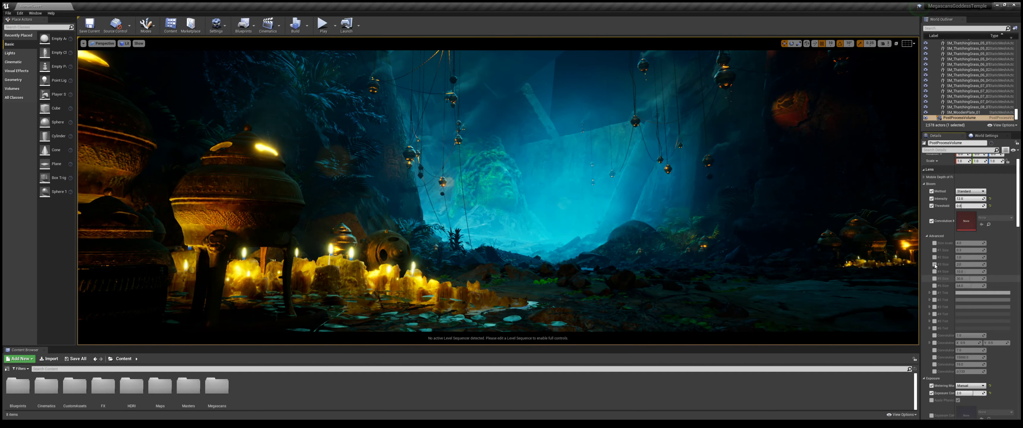
scroll(935, 267, up, 2)
click(925, 196)
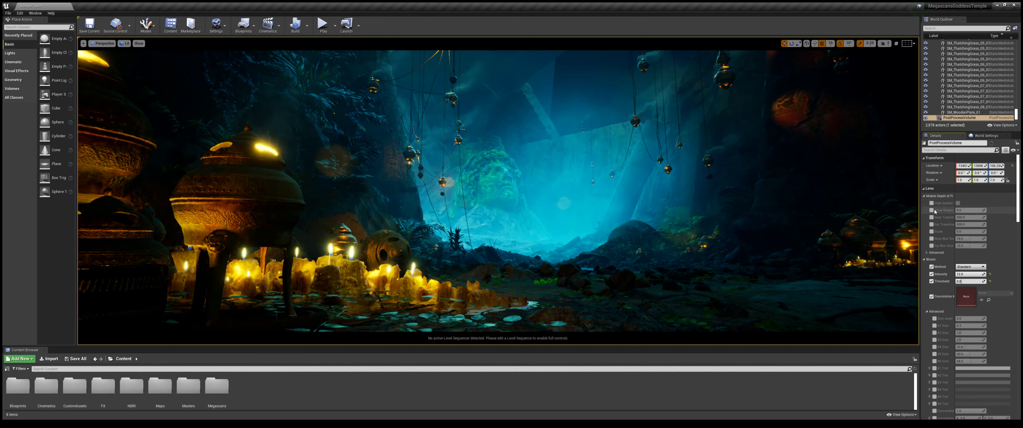
drag(1017, 111, 1013, 39)
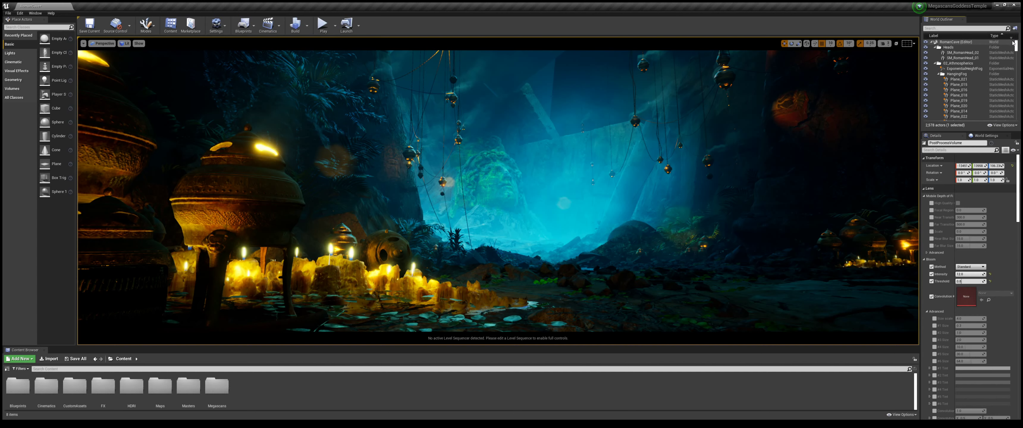
drag(1014, 49, 1022, 122)
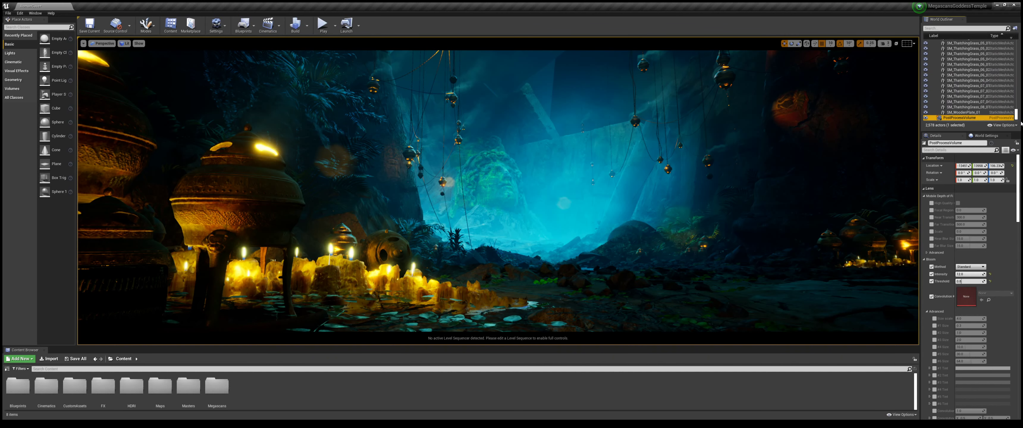
scroll(984, 301, down, 2)
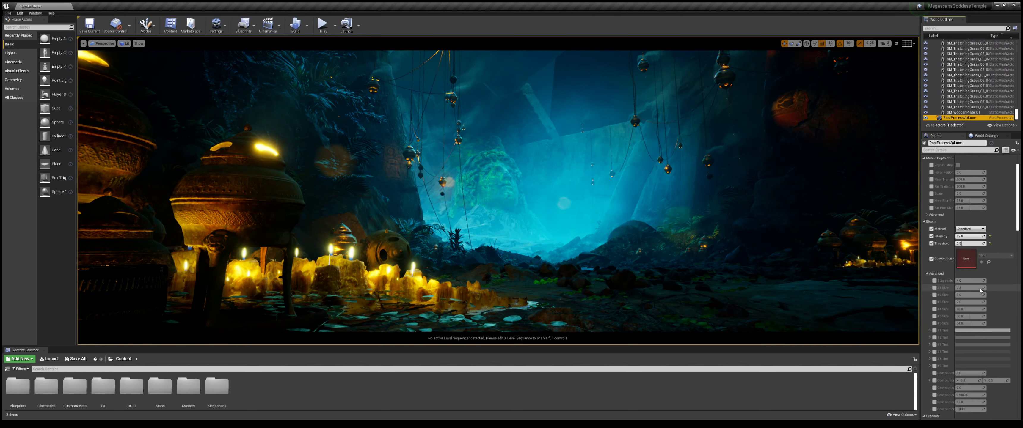
scroll(984, 302, down, 3)
scroll(984, 301, down, 4)
scroll(984, 300, down, 4)
scroll(984, 296, down, 3)
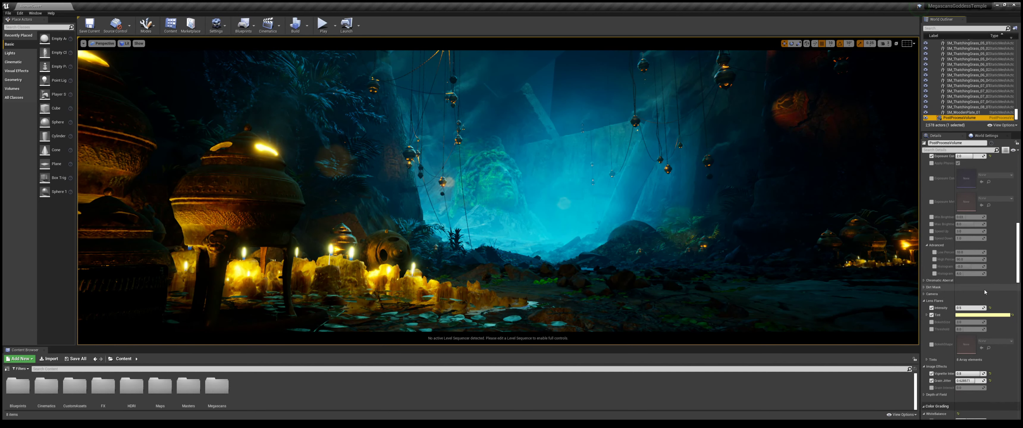
scroll(985, 292, down, 2)
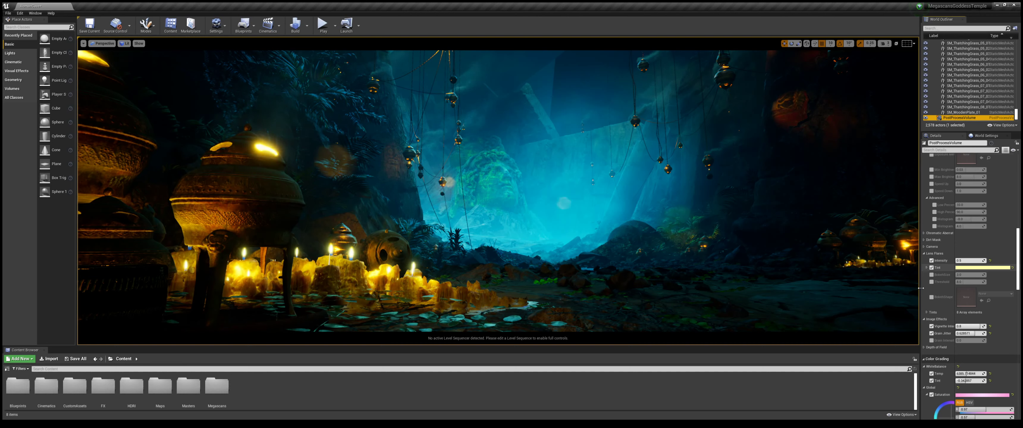
scroll(948, 303, down, 2)
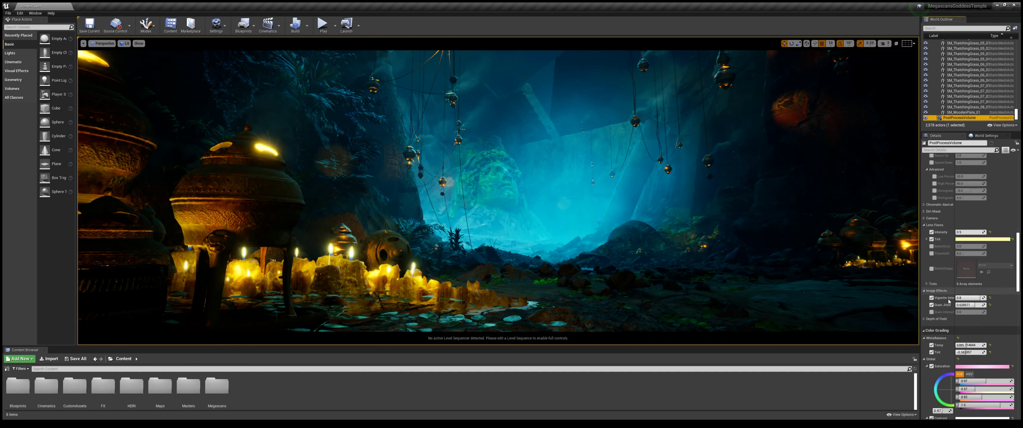
Step: Expand the Camera exposure settings and set the ISO to 60, after trying 40
click(925, 219)
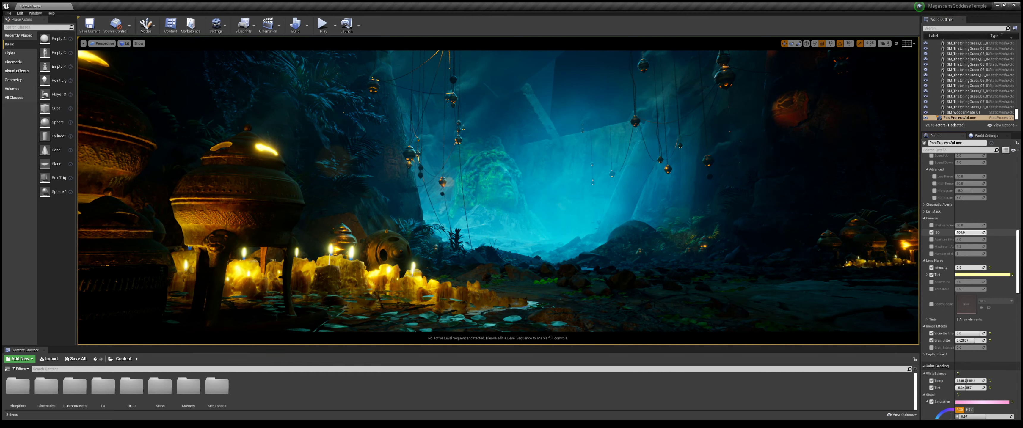
drag(968, 232, 961, 232)
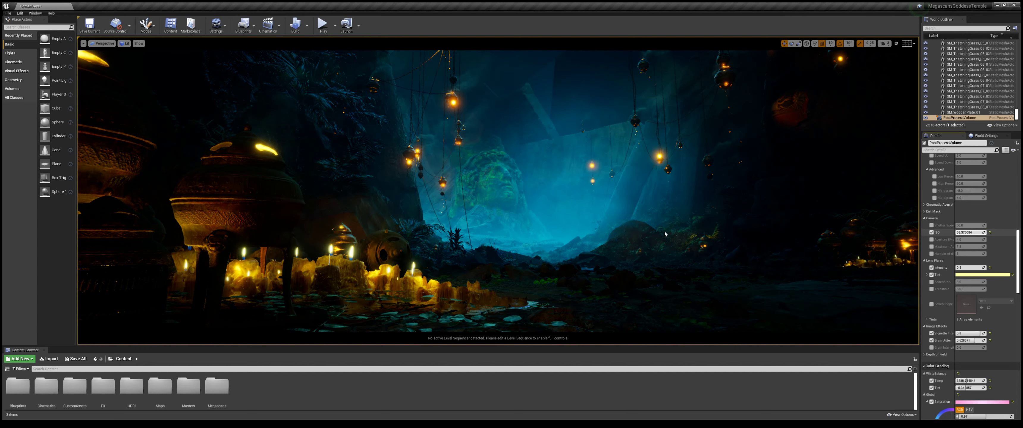
drag(968, 232, 971, 232)
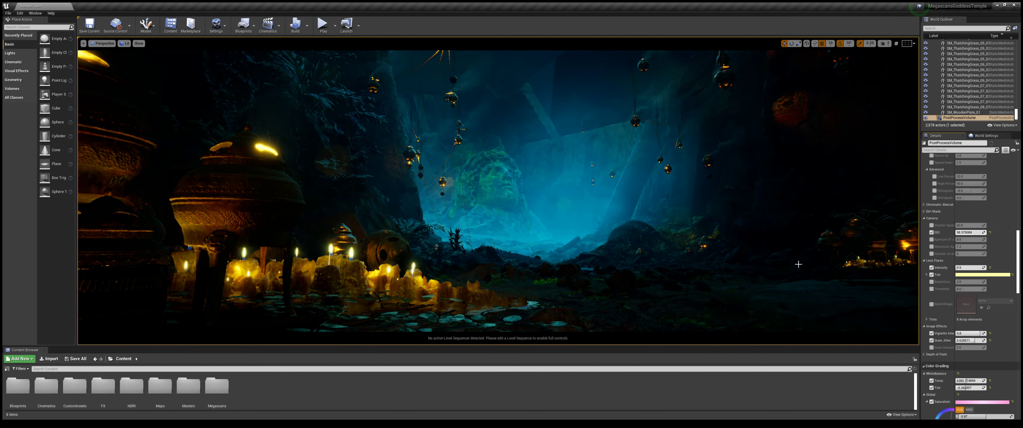
click(973, 233)
text(4)
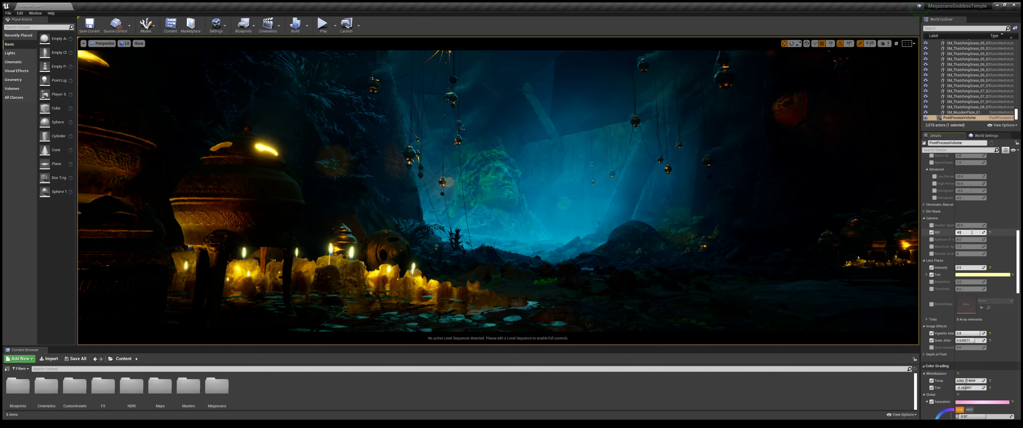
text(0)
key(Return)
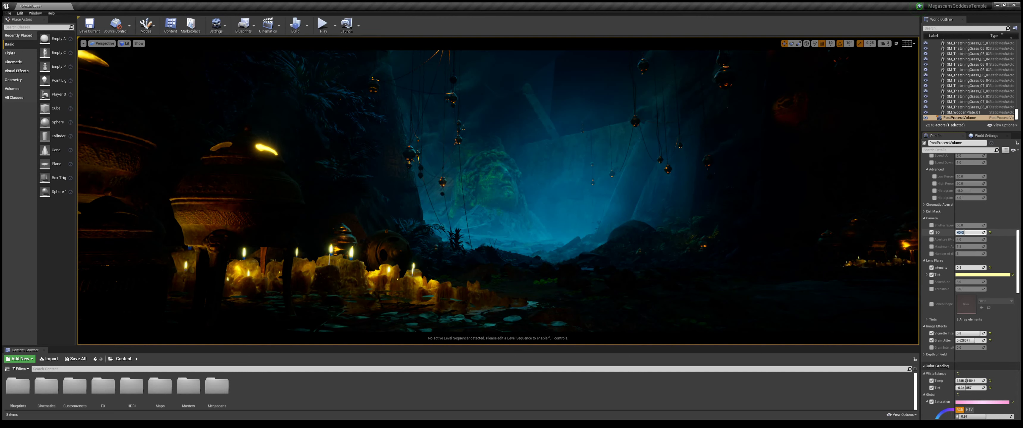
text(60)
key(Return)
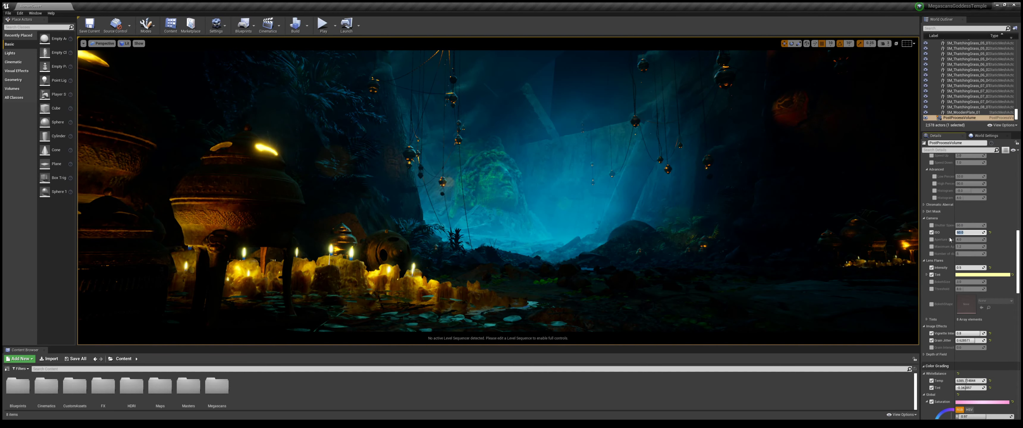
Step: Enable the Aperture (F-stop) override and settle on 3.0, after trying 1, 12 and 5
click(931, 239)
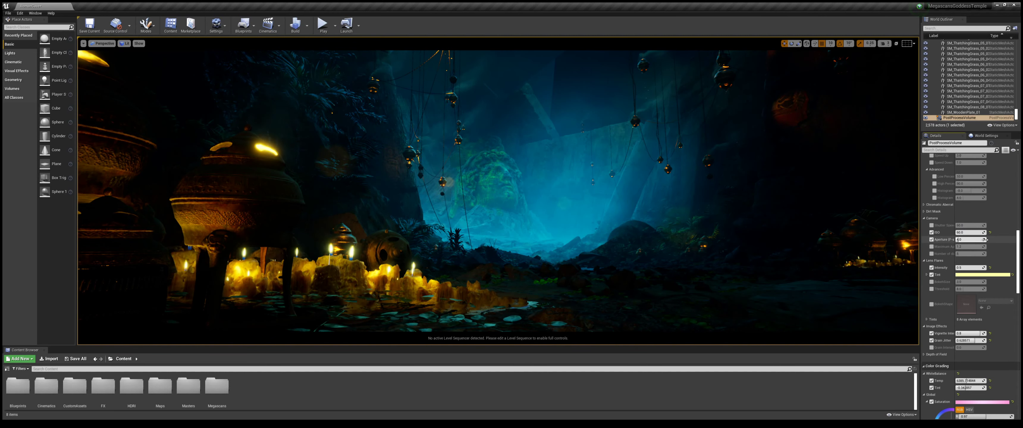
text(1)
key(Return)
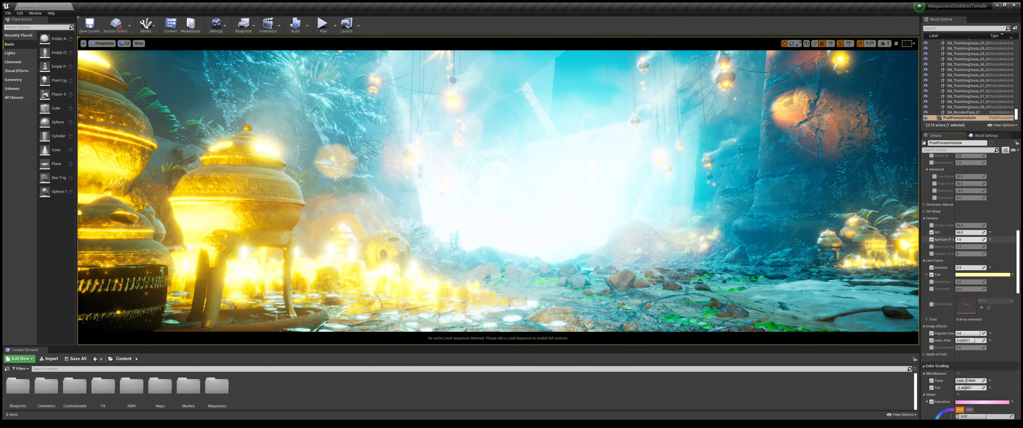
drag(968, 239, 987, 239)
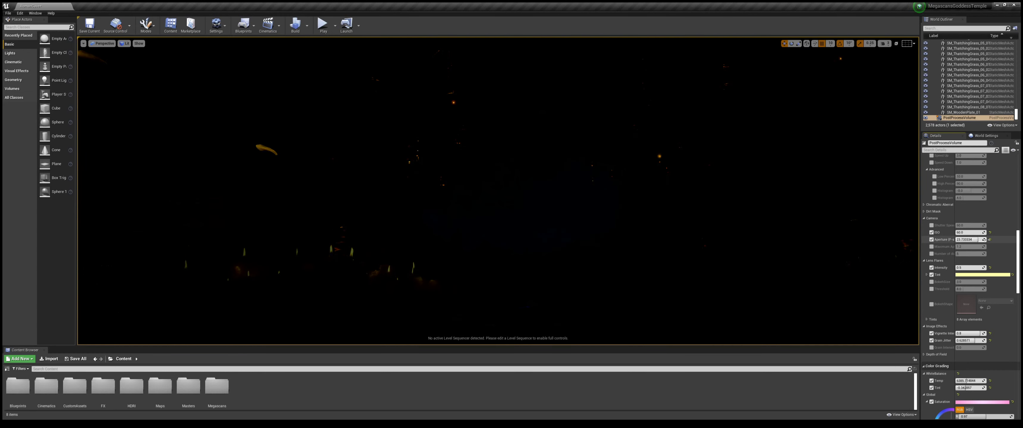
click(978, 239)
text(12)
key(Return)
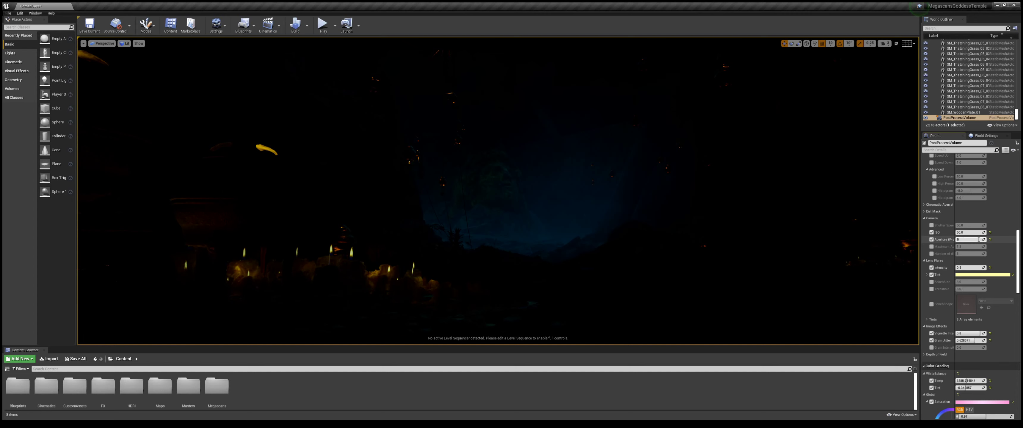
text(5)
key(Return)
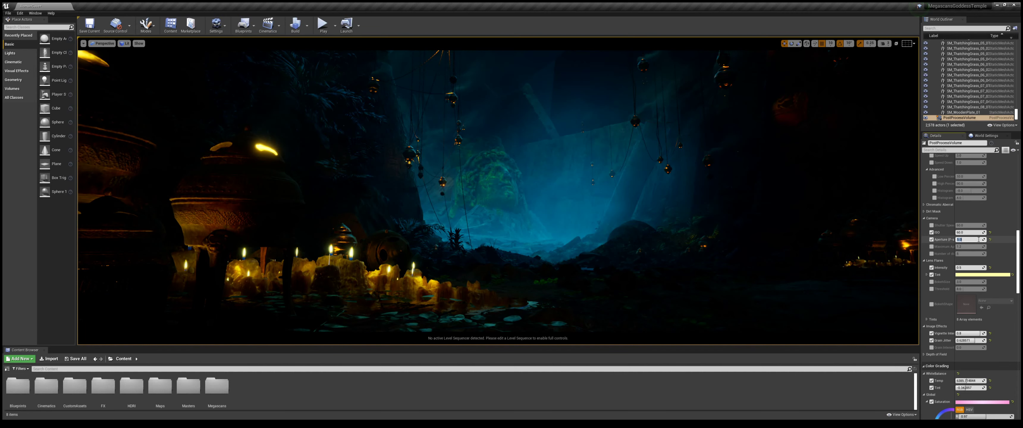
text(3)
key(Return)
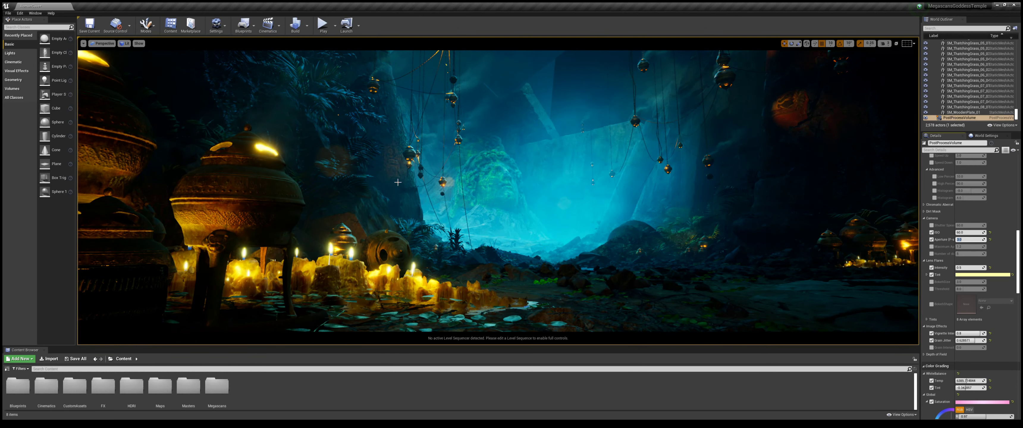
Step: Toggle the Lens Flares BokehSize override on and back off, then browse down the Color Grading settings
click(931, 282)
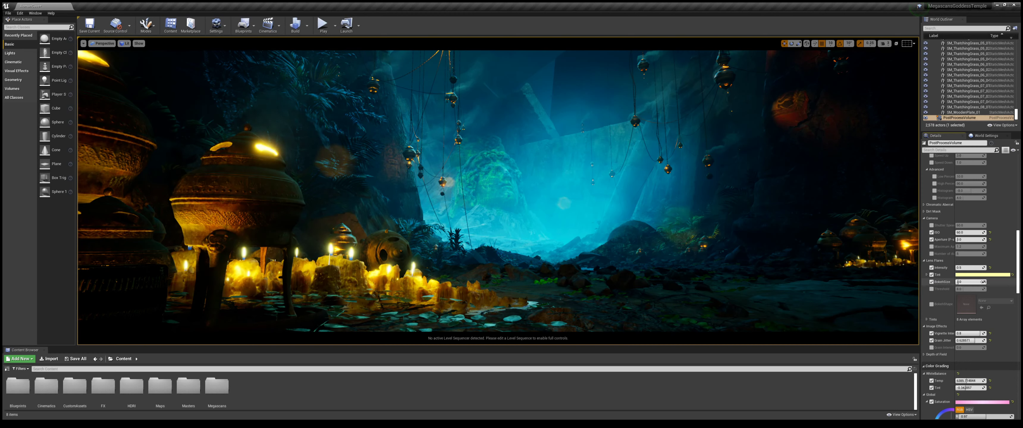
click(931, 281)
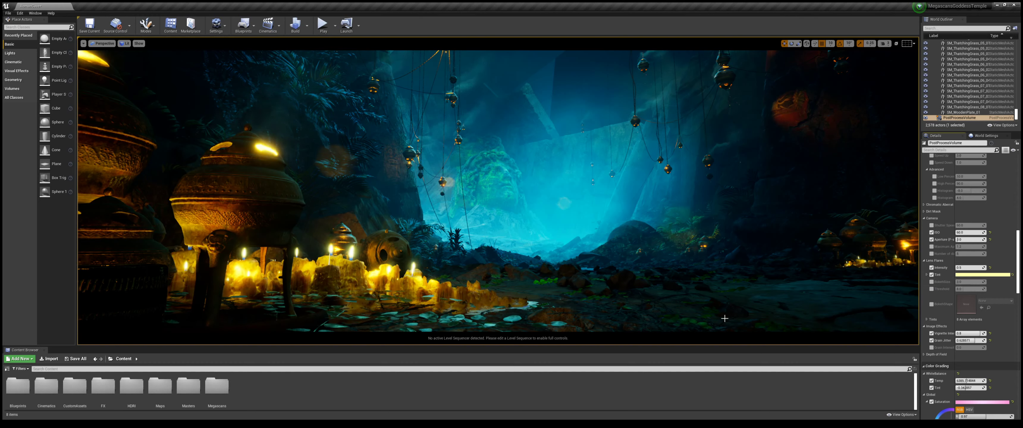
scroll(933, 303, down, 1)
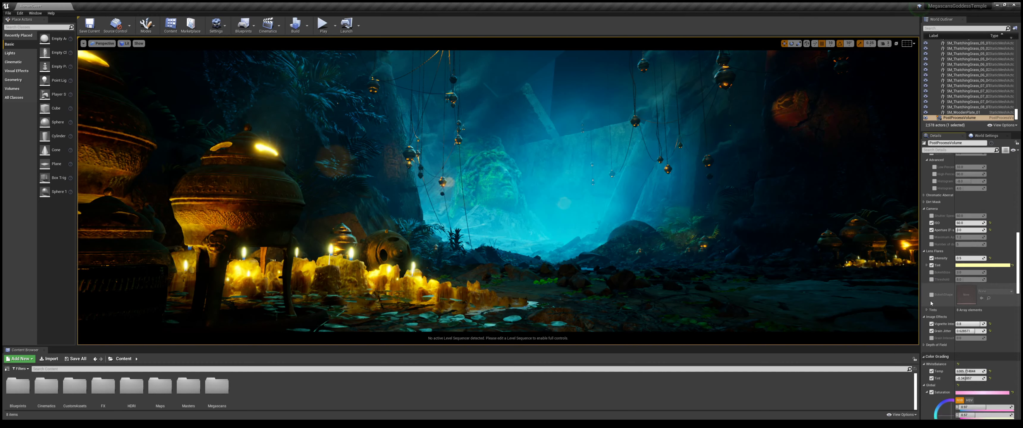
scroll(933, 302, down, 1)
scroll(933, 302, down, 3)
scroll(932, 302, down, 3)
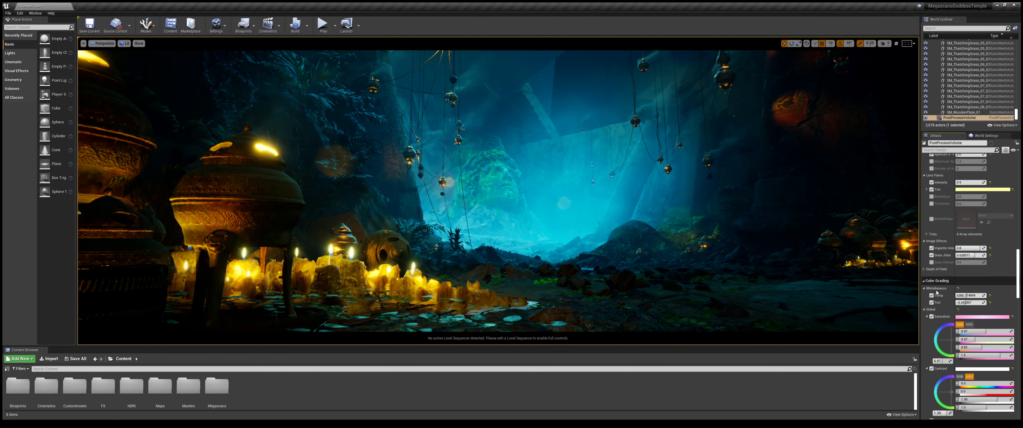
scroll(935, 270, down, 3)
Step: Shift the viewport camera slightly forward and to the right through the cave
scroll(937, 233, up, 3)
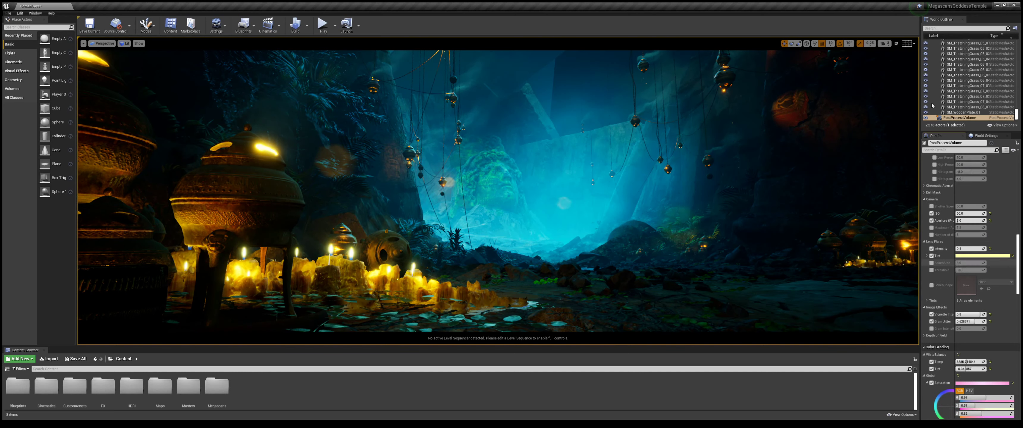
scroll(937, 233, up, 2)
right_drag(584, 217, 584, 217)
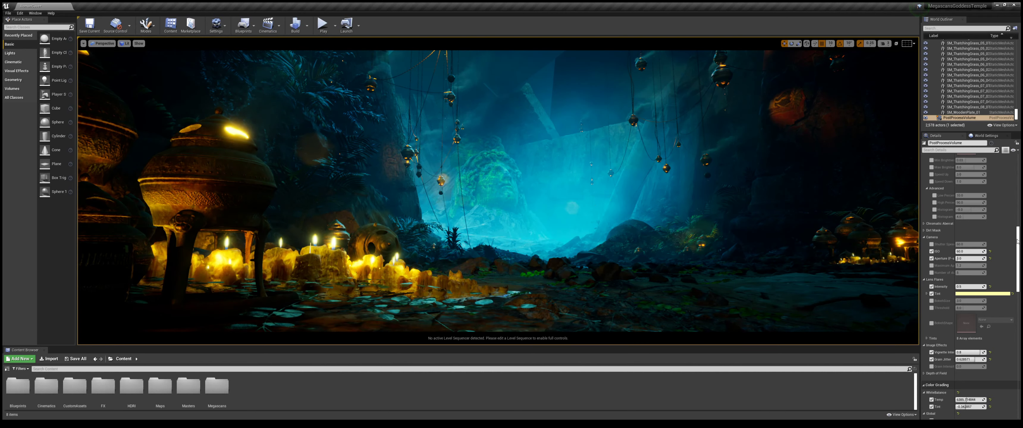
mouse_move(1018, 239)
mouse_down()
mouse_move(1018, 190)
mouse_move(1016, 257)
mouse_up()
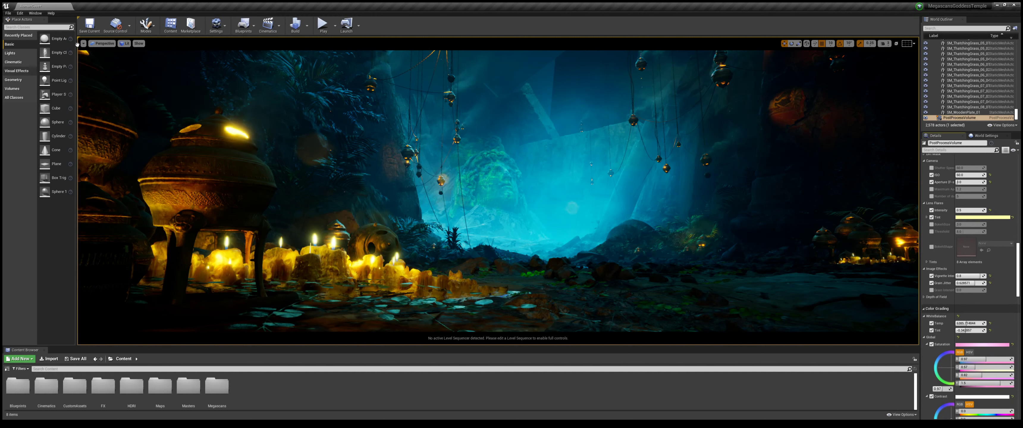
Step: Select the fog card planes Plane_025 and Plane_016, then clear the selection
click(479, 95)
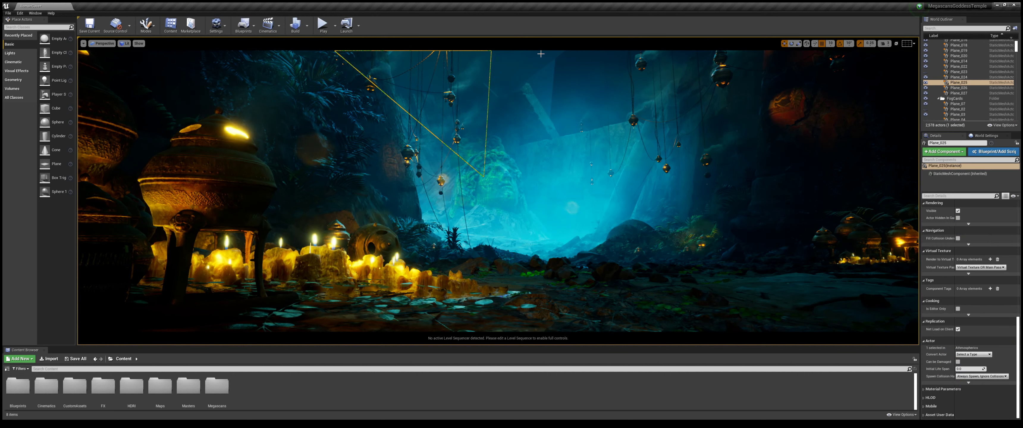
click(794, 100)
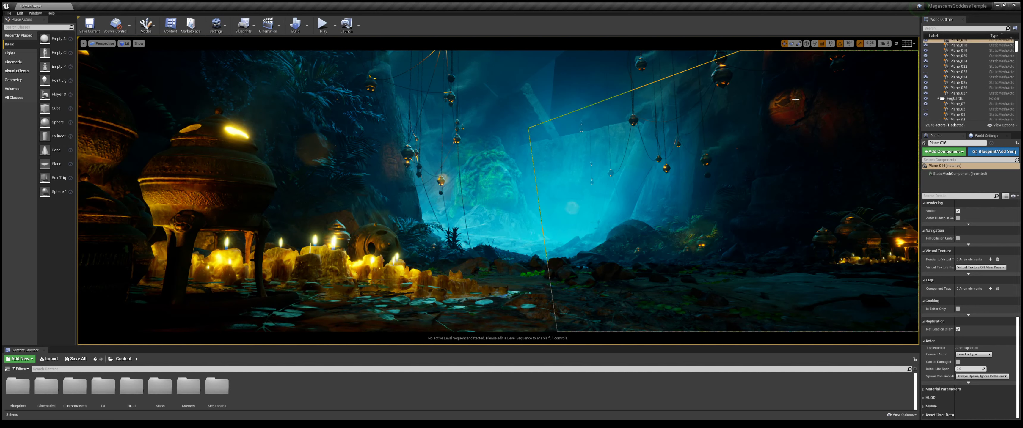
scroll(1015, 53, up, 3)
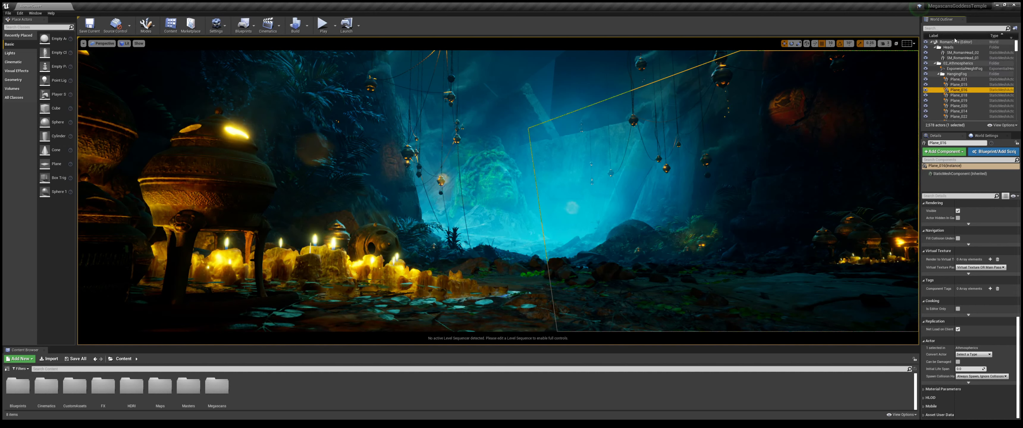
key(Escape)
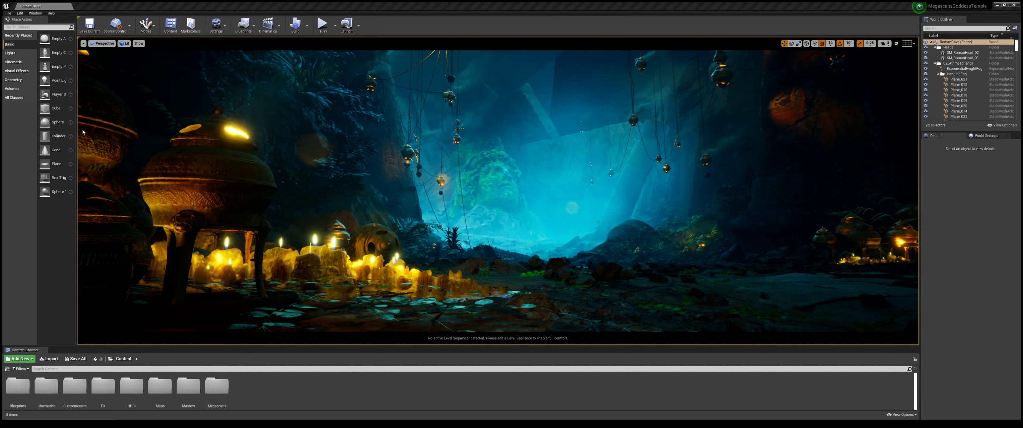
Step: Switch the level viewport to immersive full screen with F11, hiding all editor panels
key(F11)
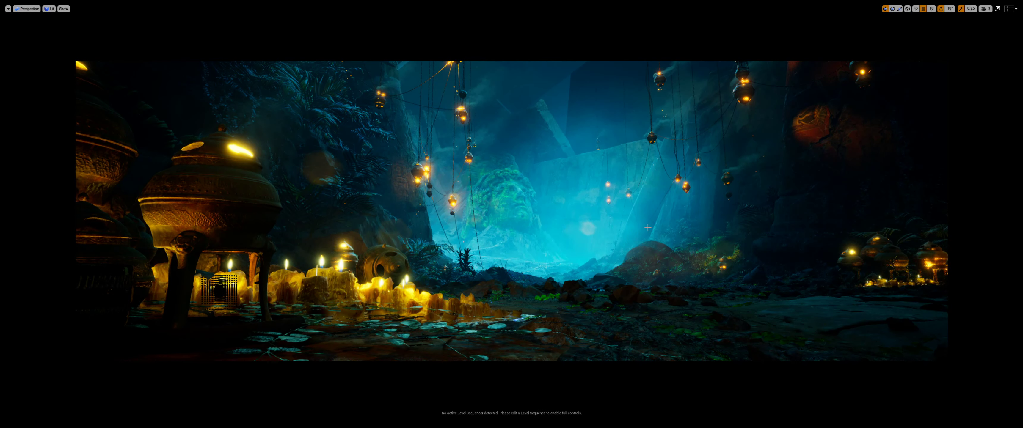